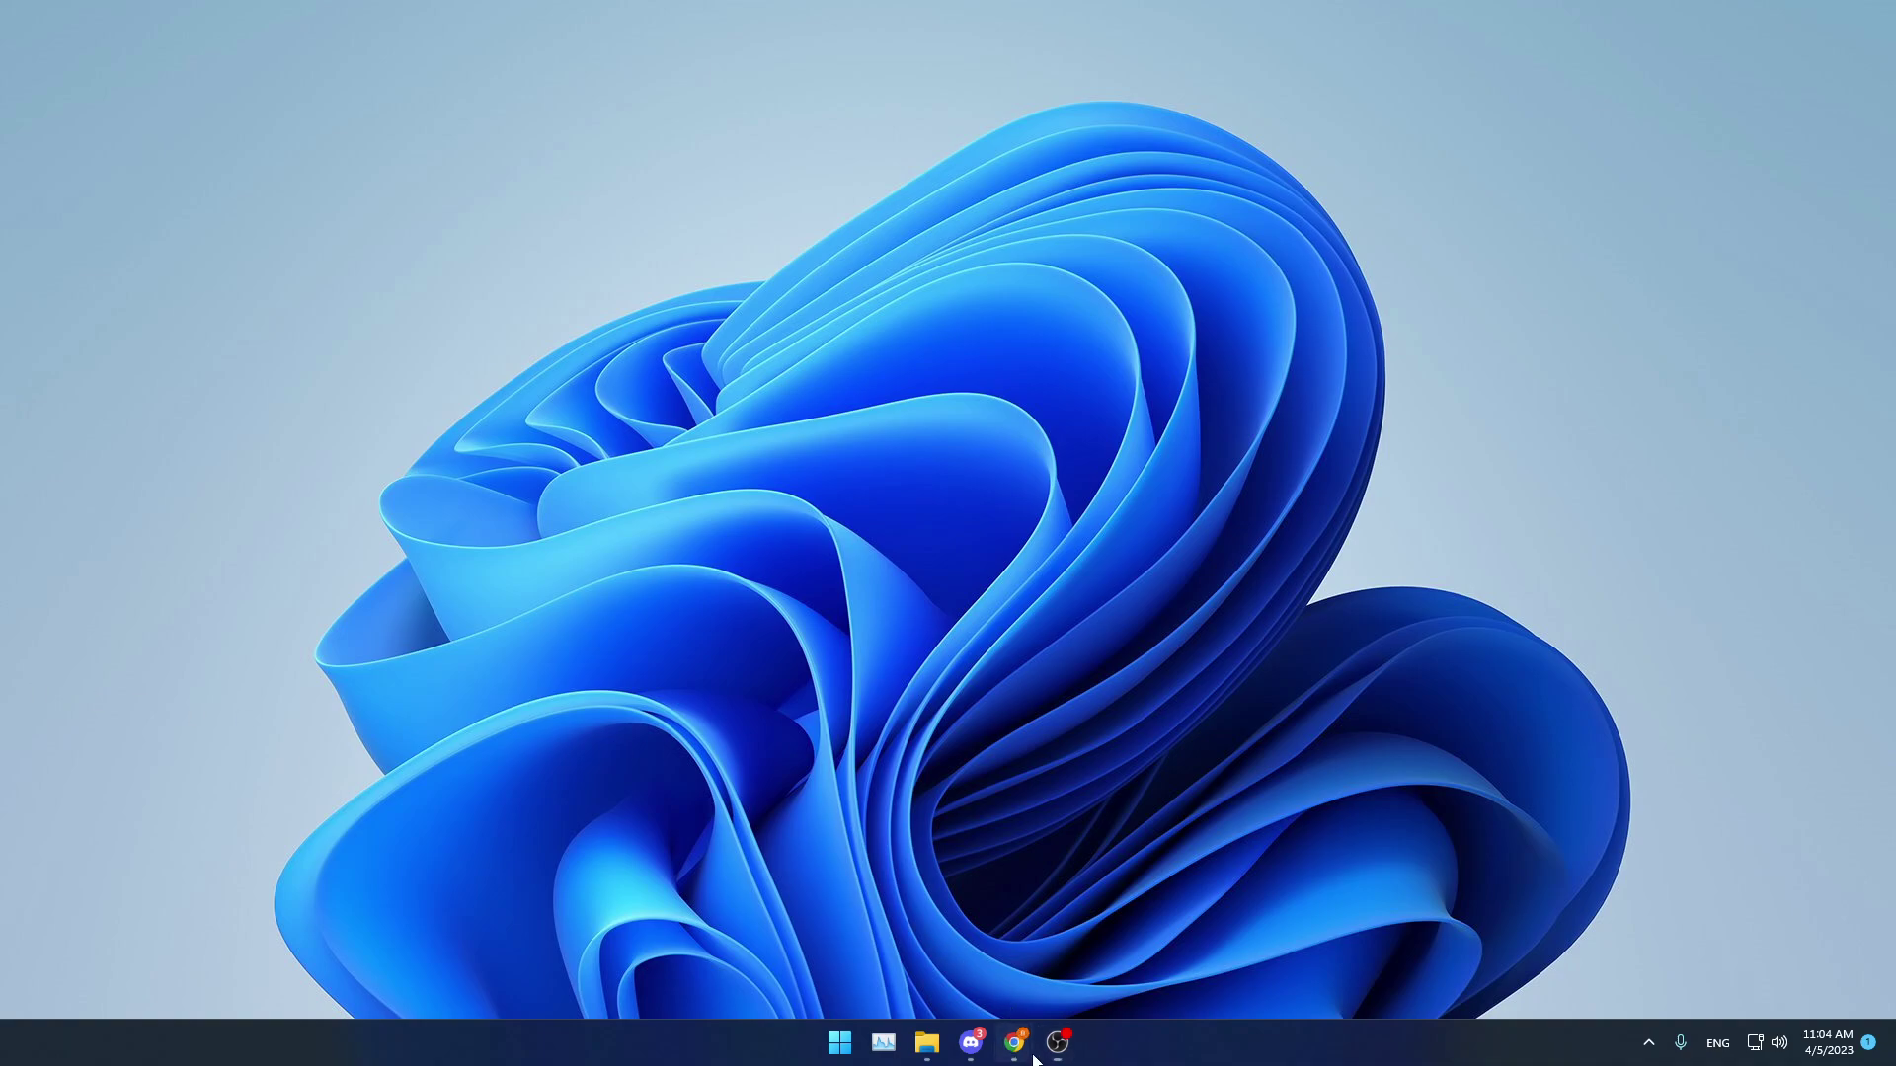
Download the Roblox Account Manager 3.5 zip from its GitHub repository
mouse_move(1014, 1043)
left_click(1101, 955)
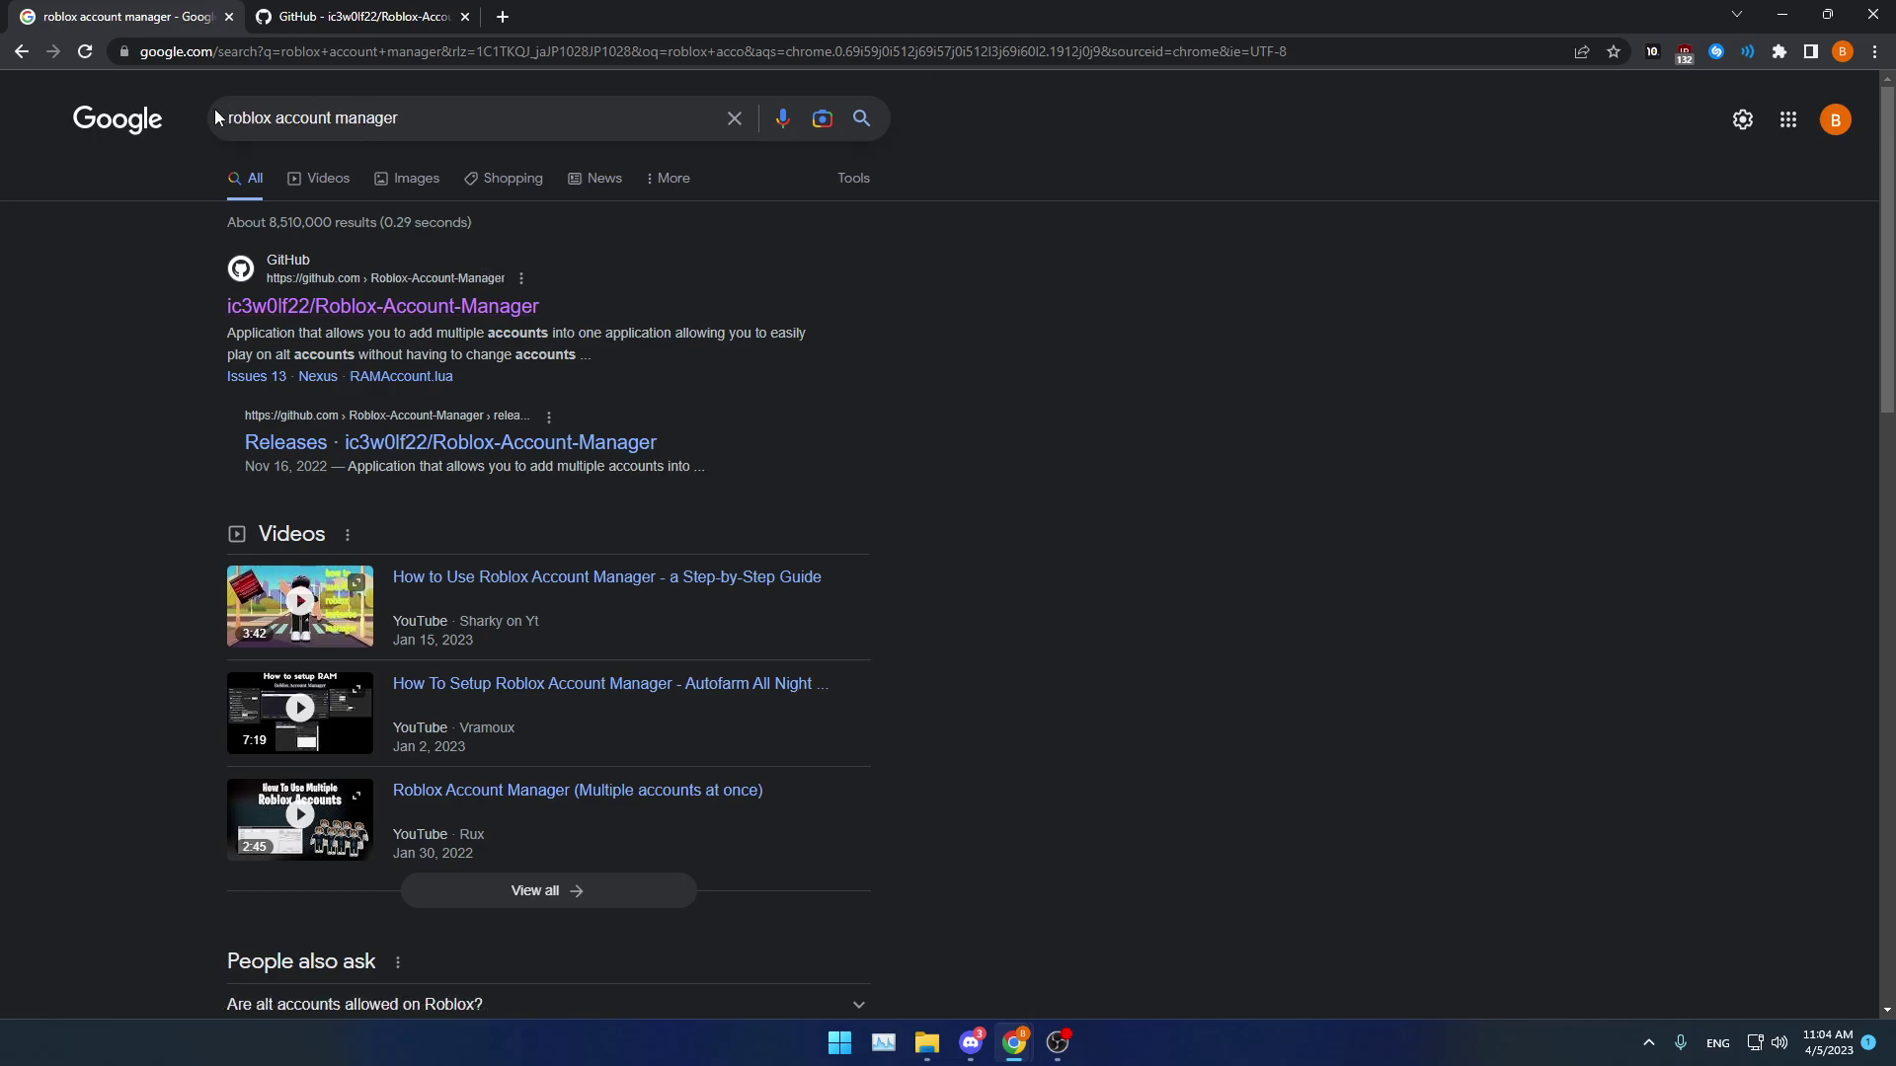
middle_click(332, 305)
left_click(479, 18)
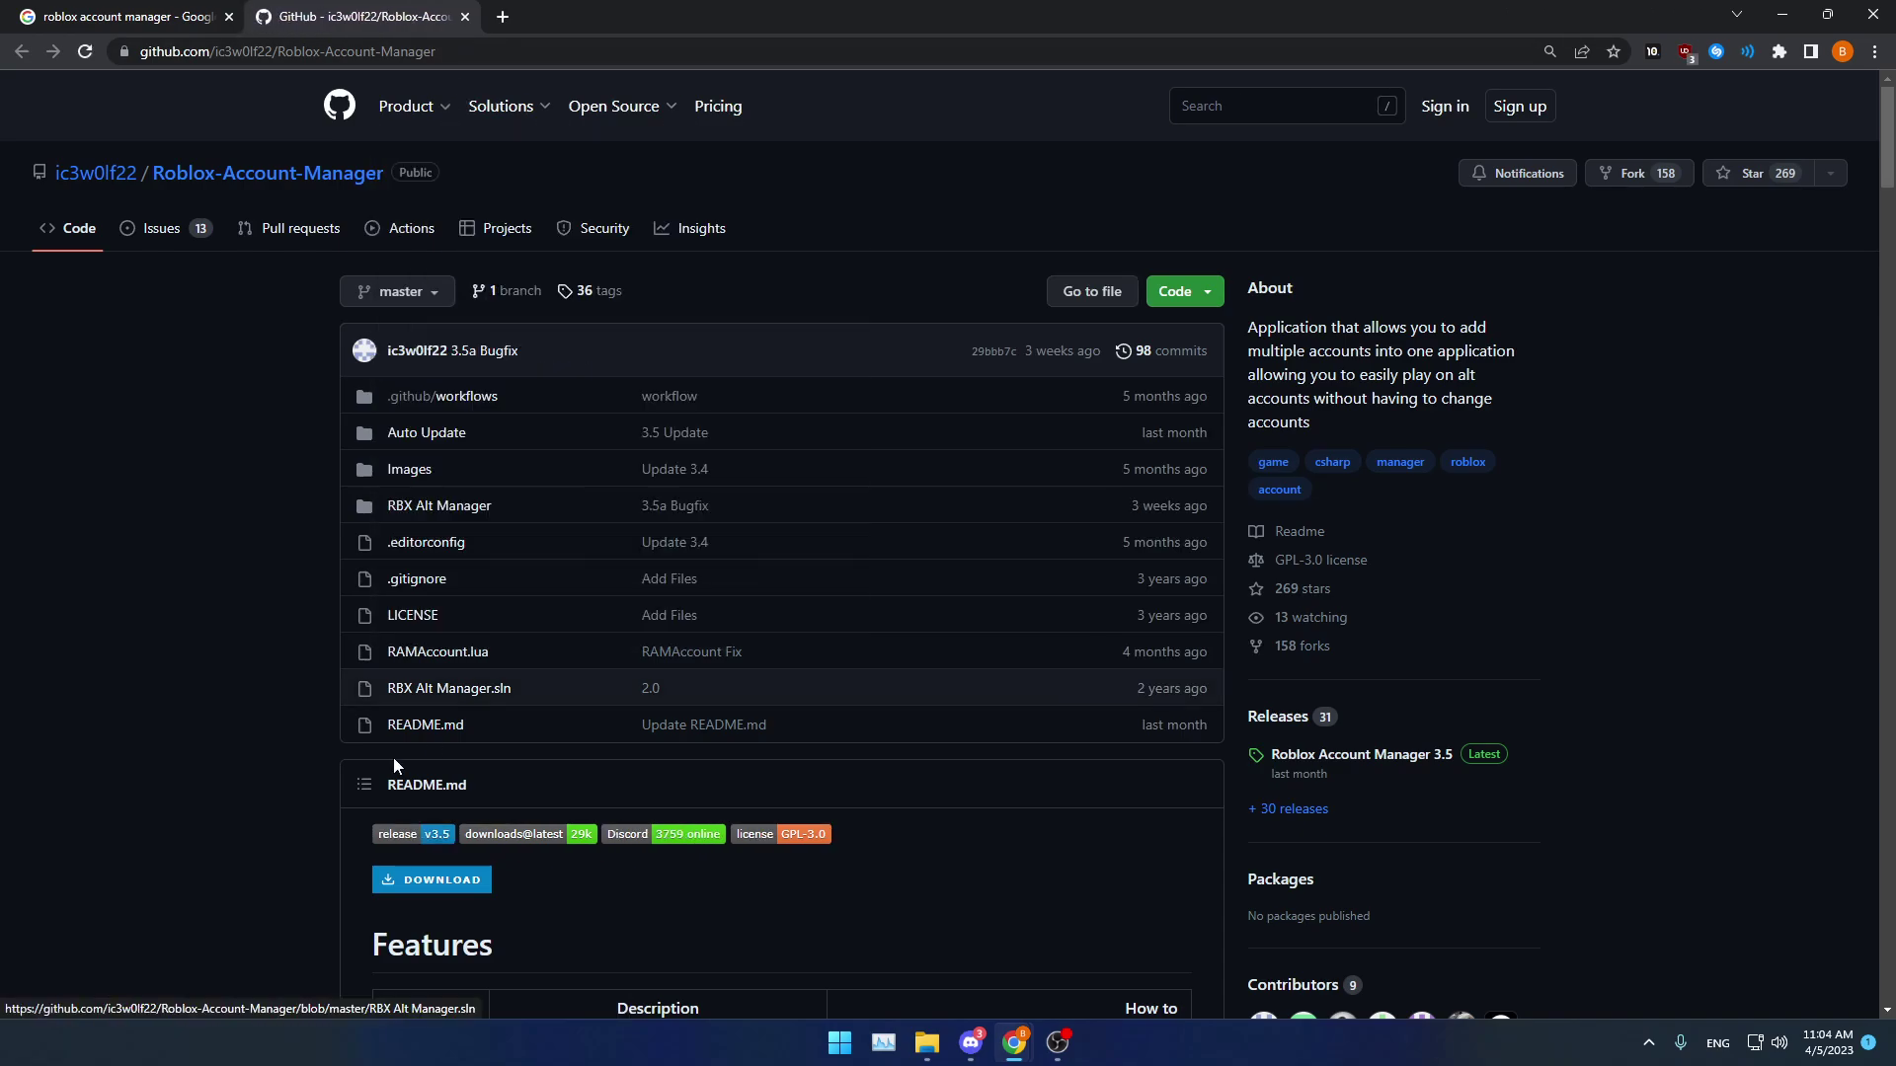
scroll(235, 671, "down", 2)
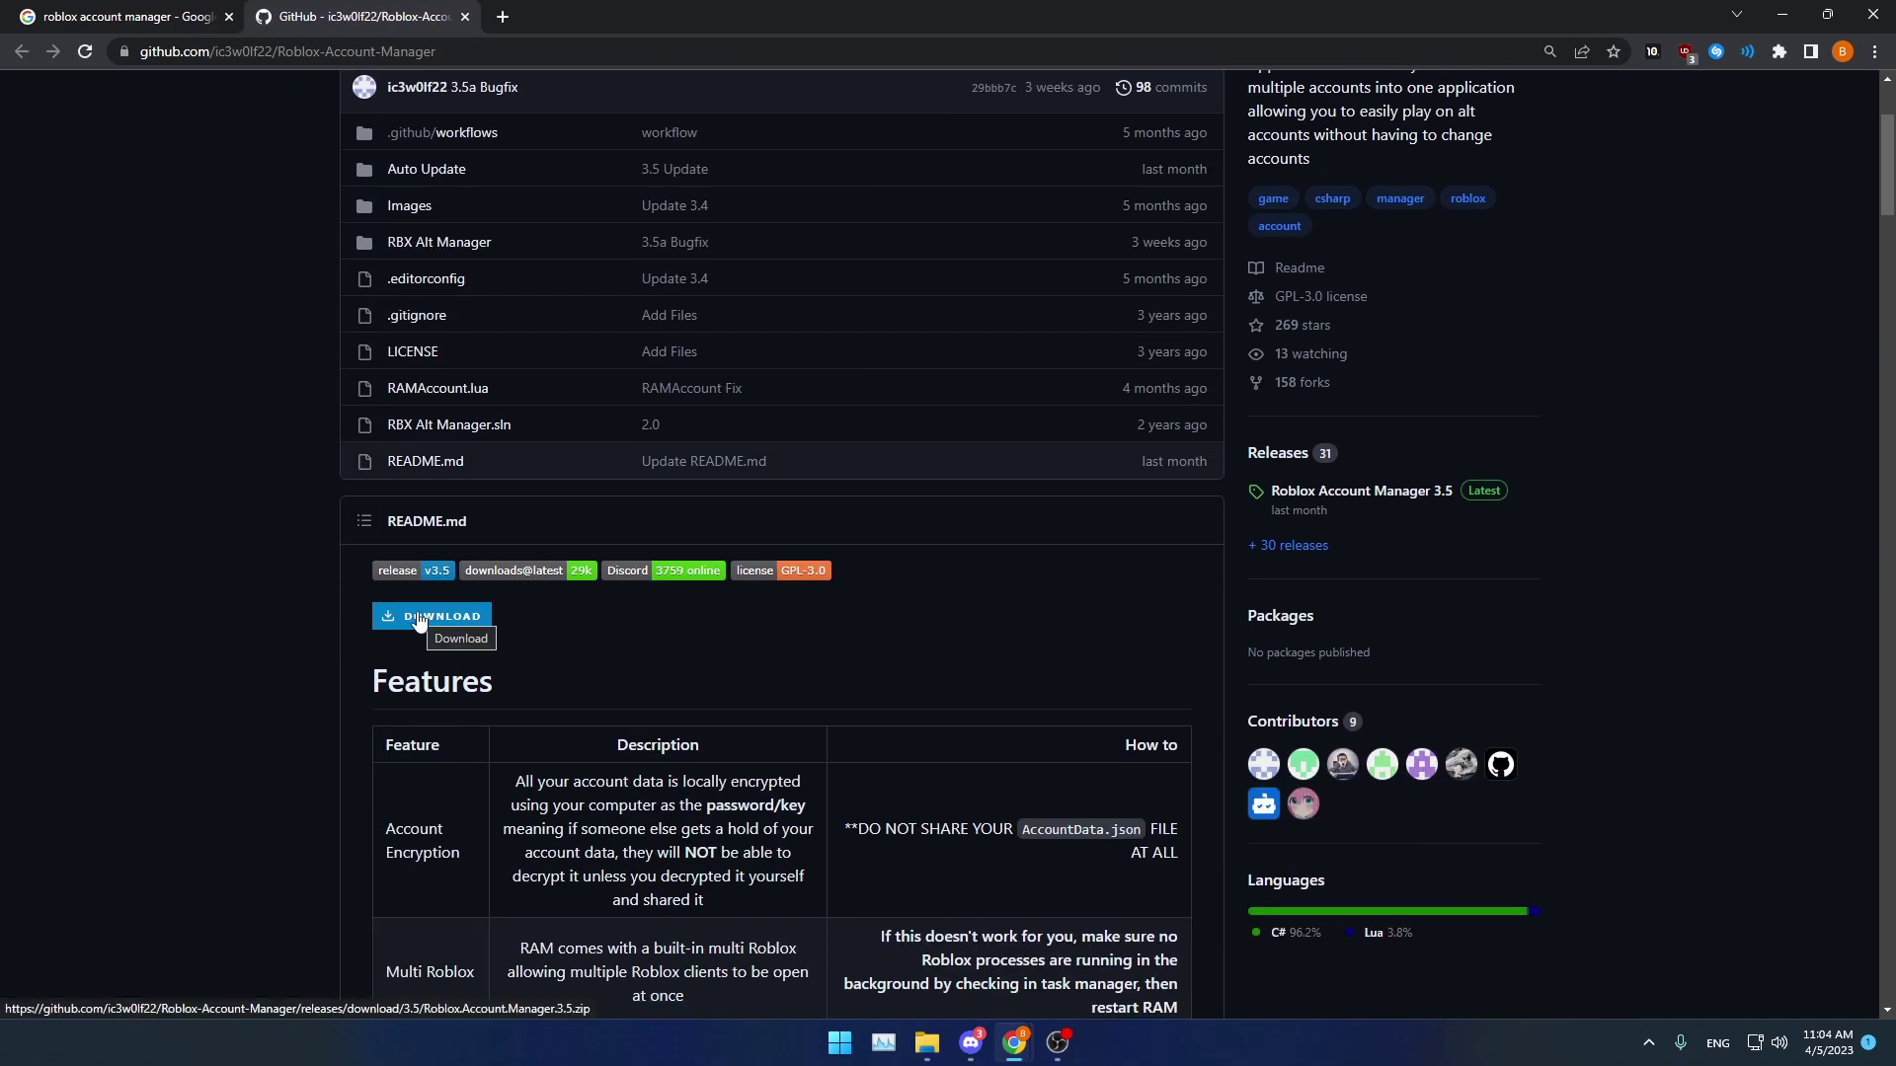
left_click(420, 620)
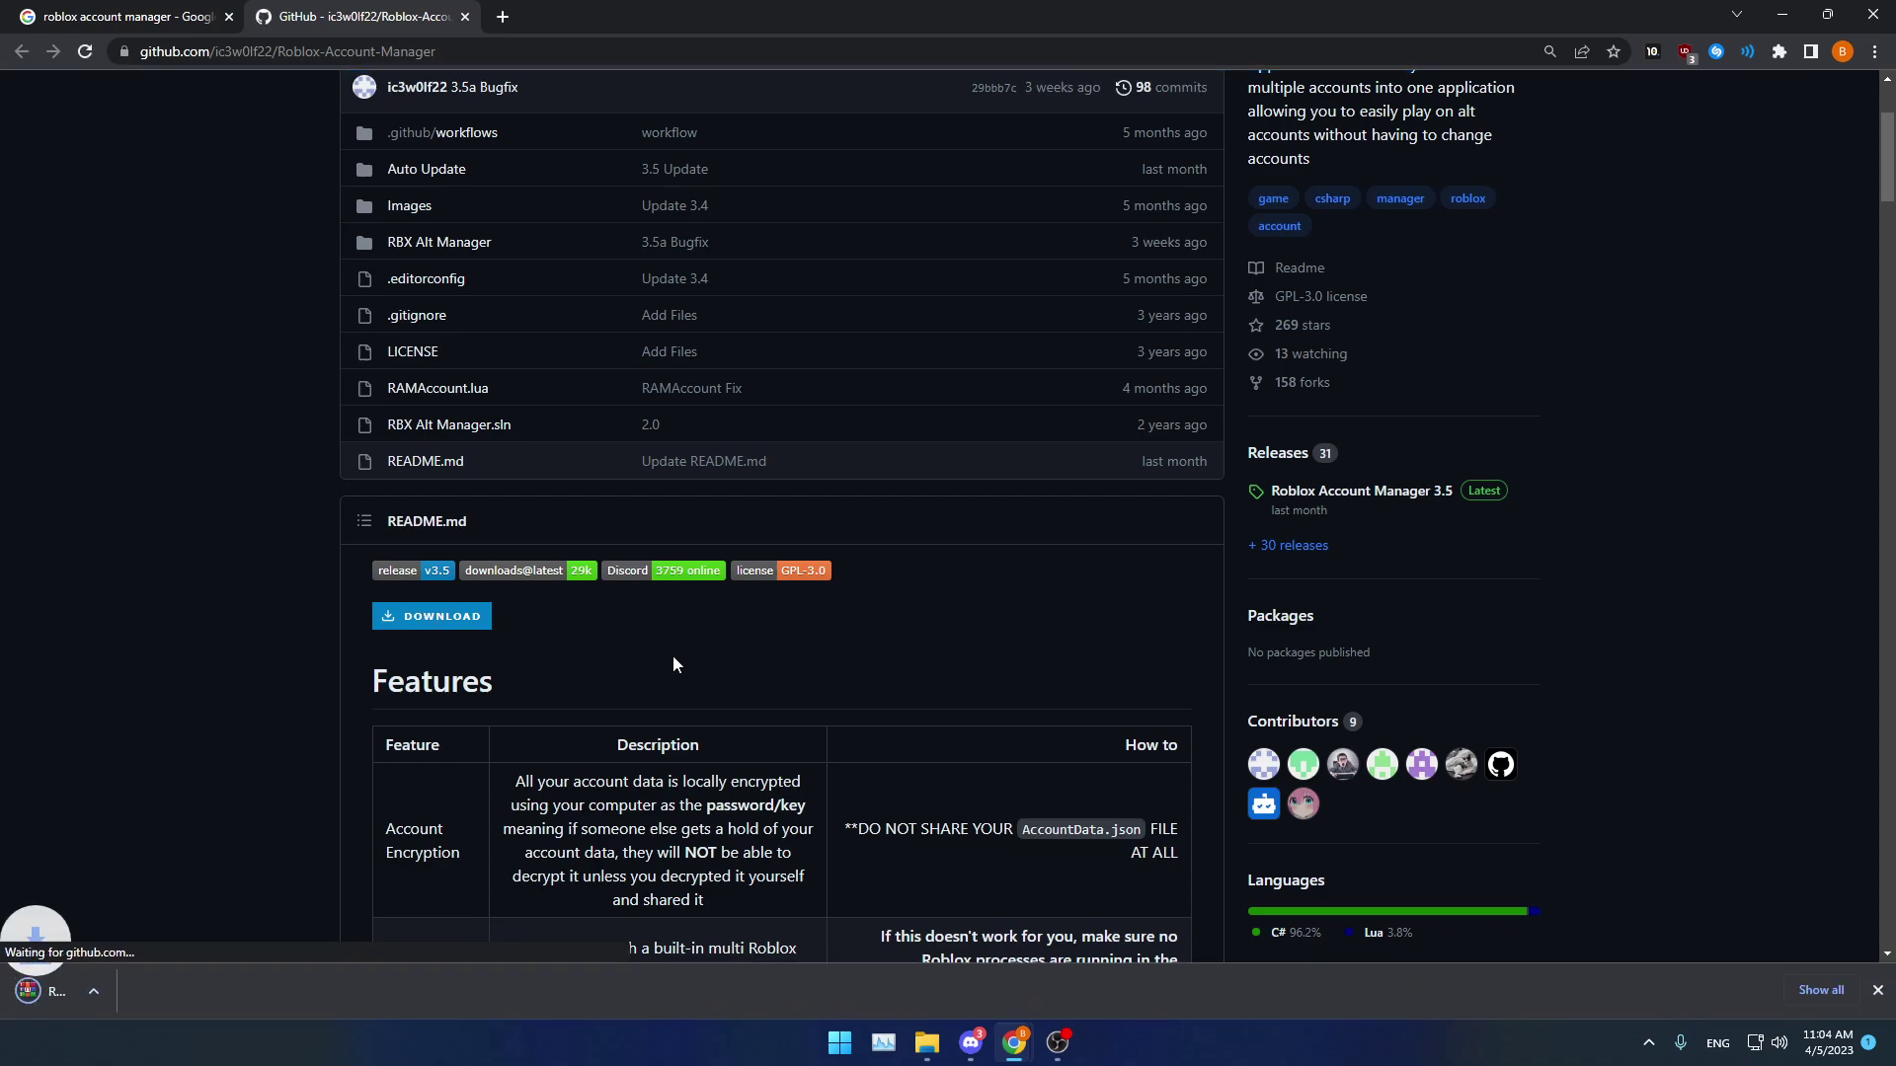
Extract both applications from the downloaded zip using WinRAR
left_click(146, 1002)
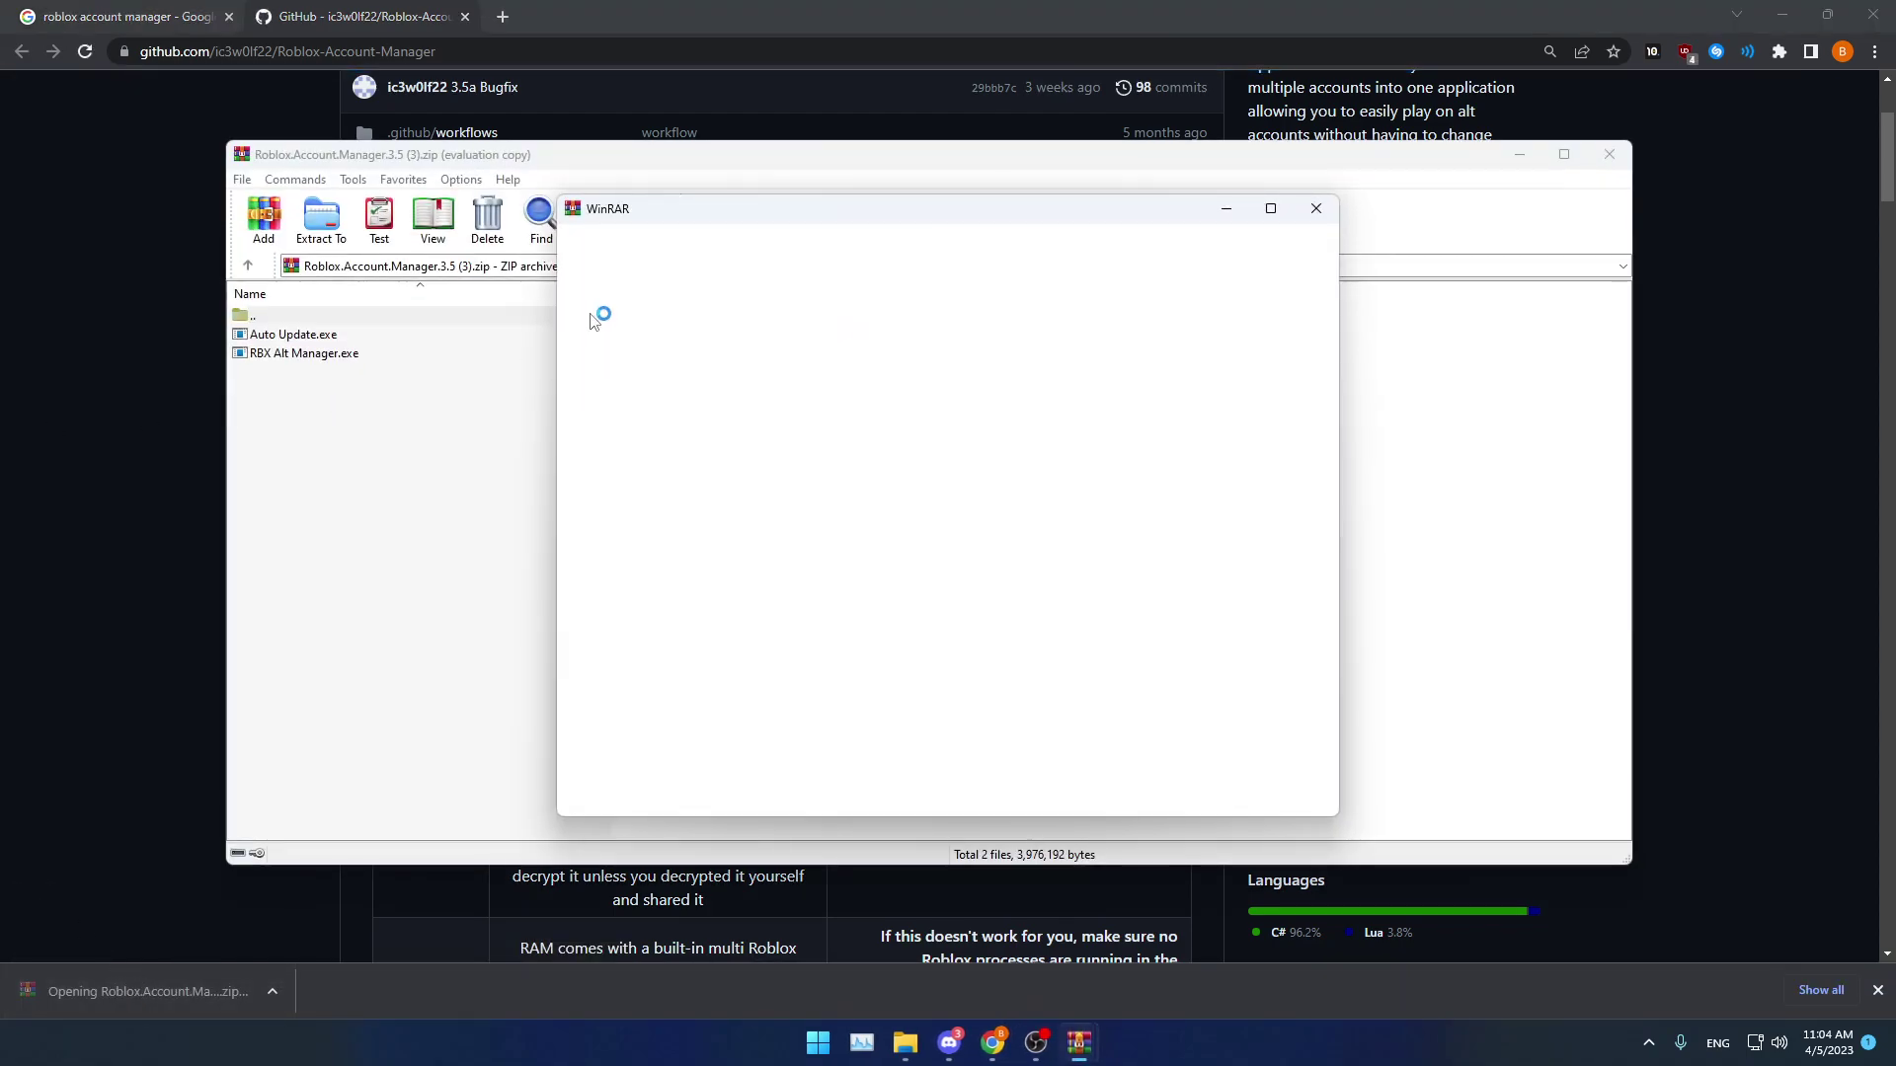
left_click_drag(350, 408, 288, 330)
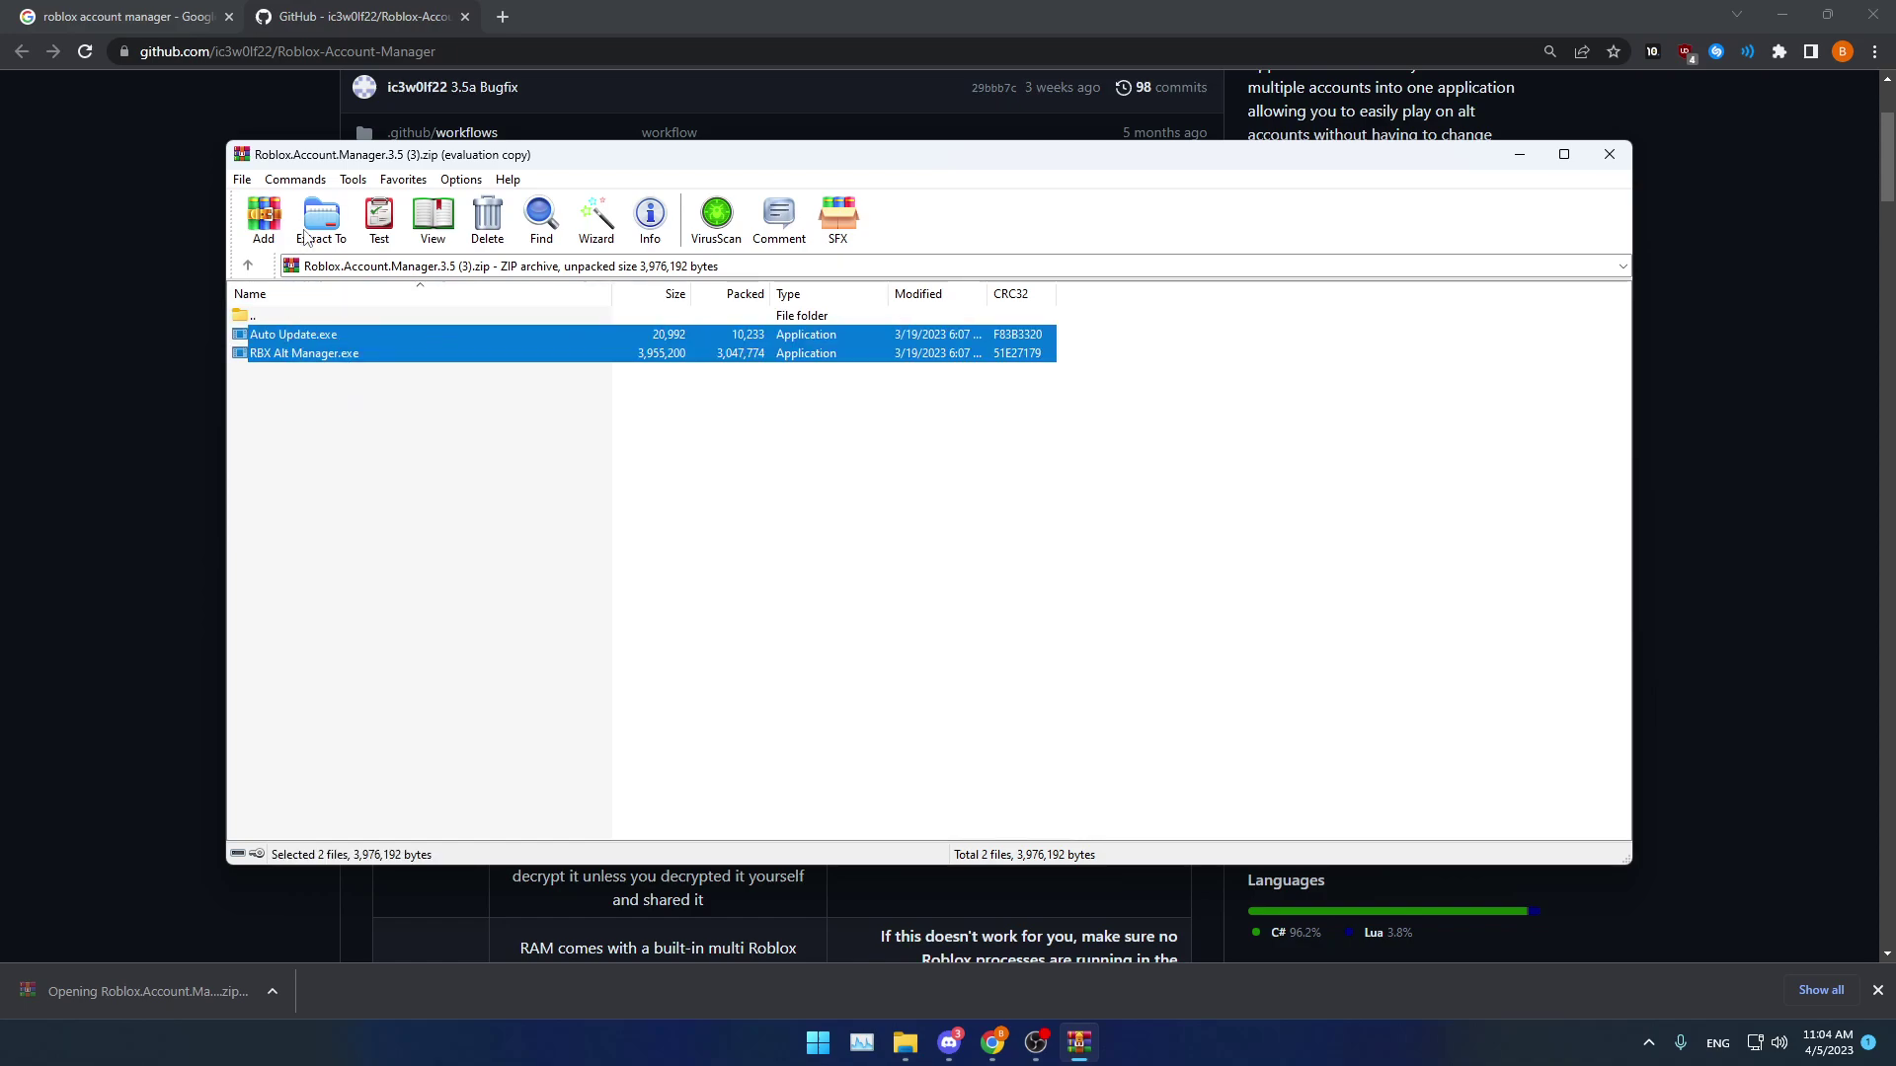
left_click(321, 222)
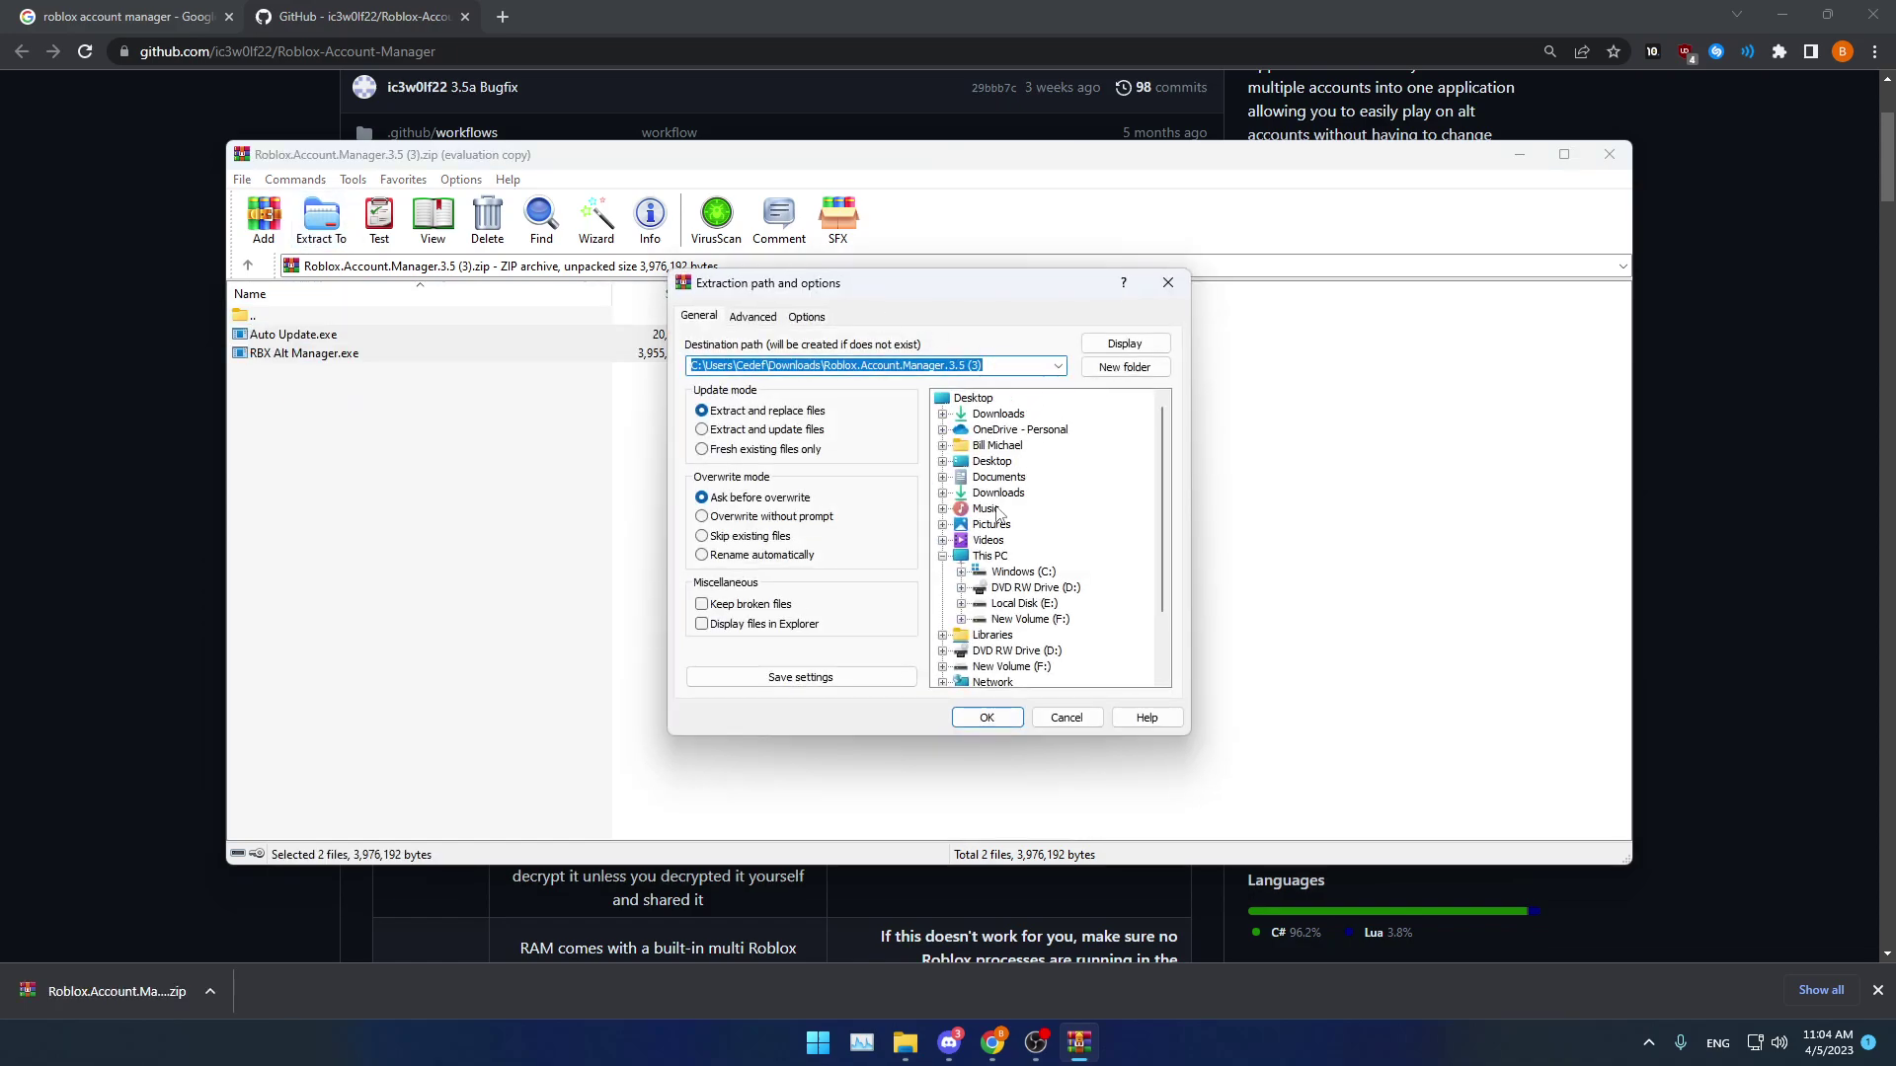
left_click(1167, 283)
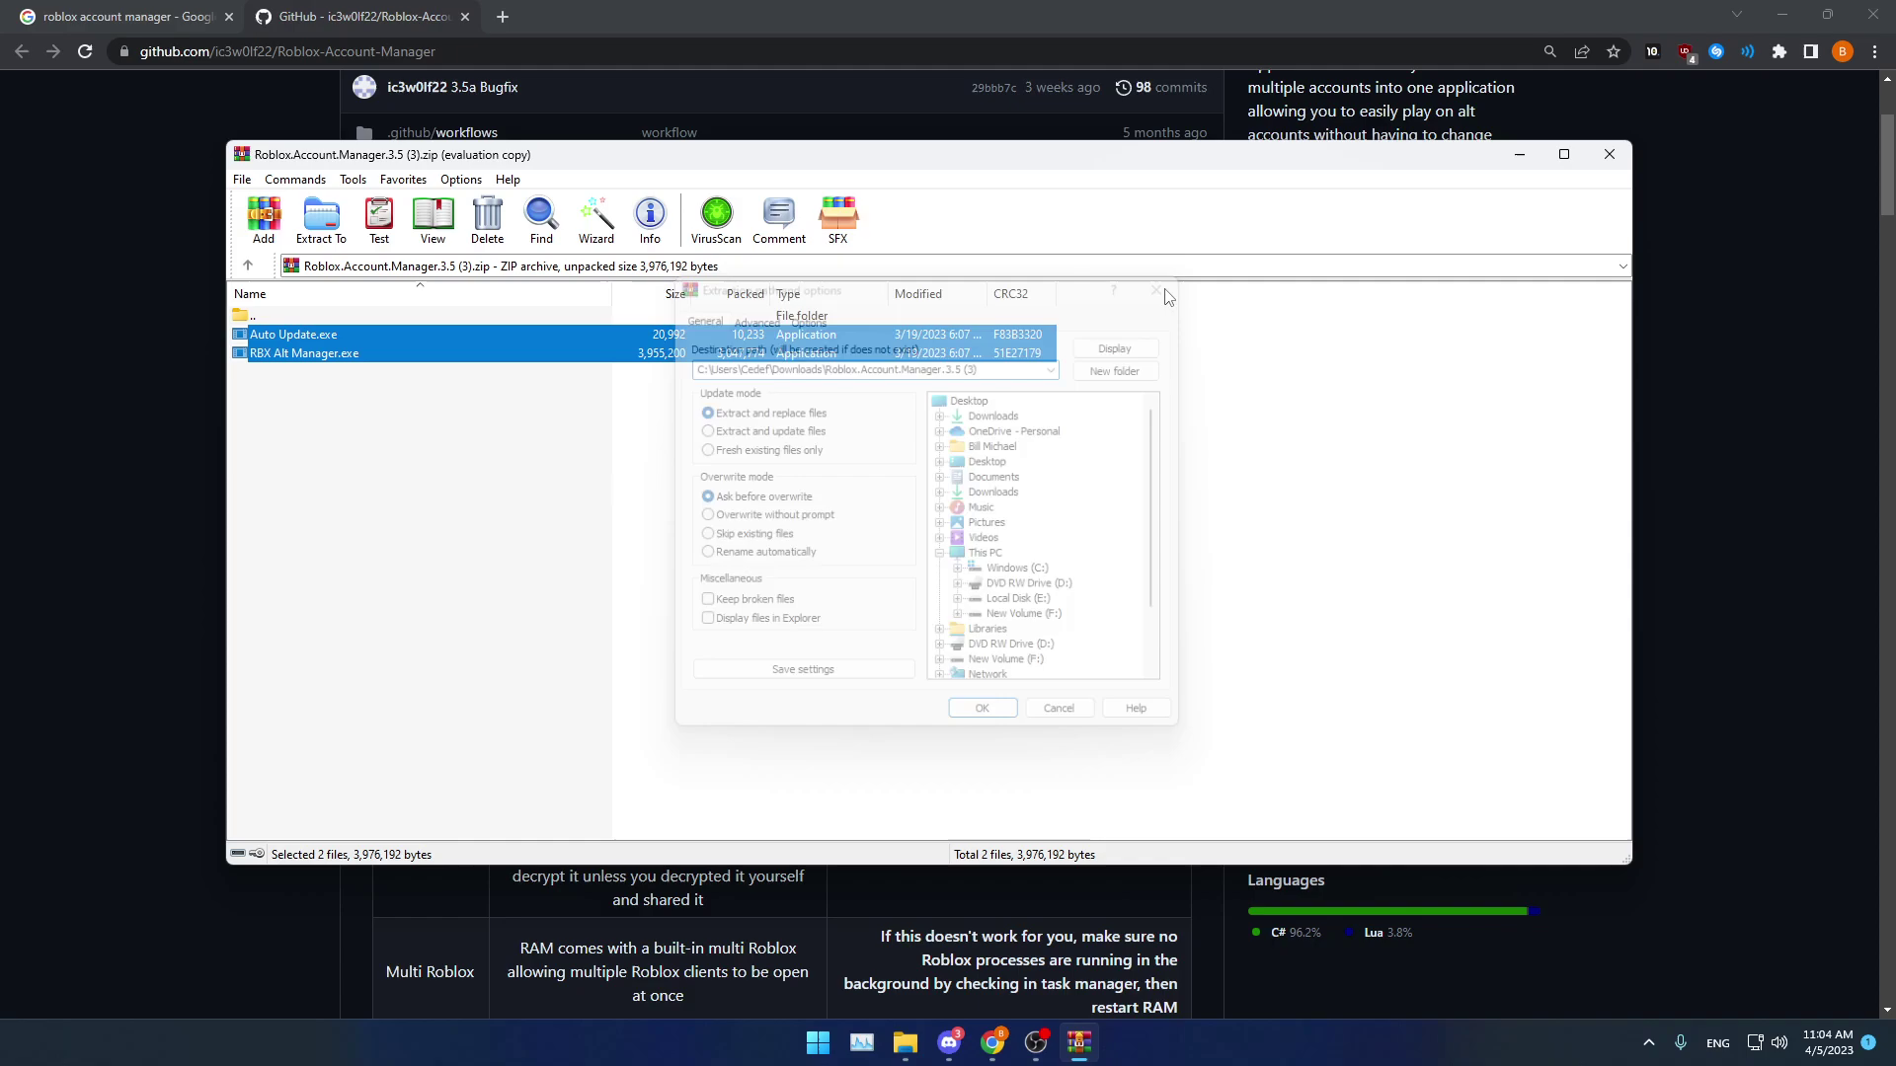
left_click(1609, 154)
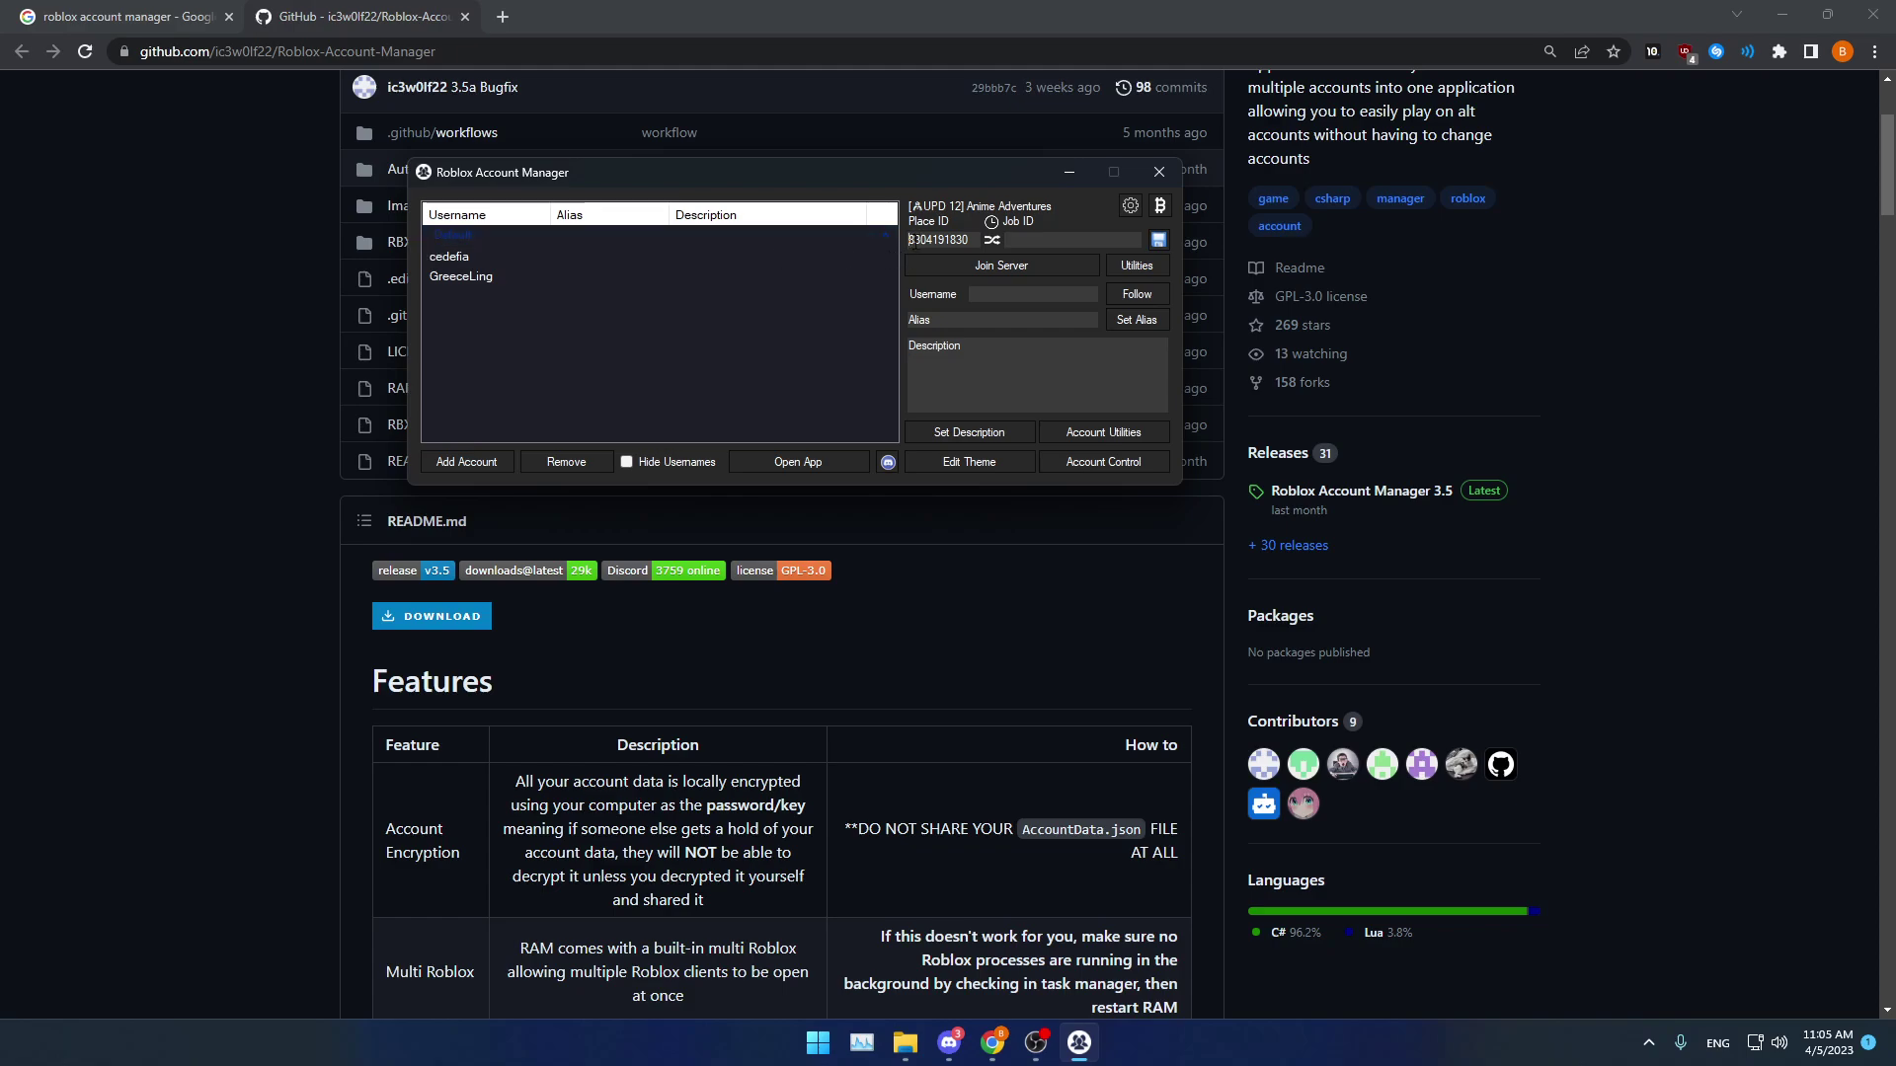
double_click(962, 240)
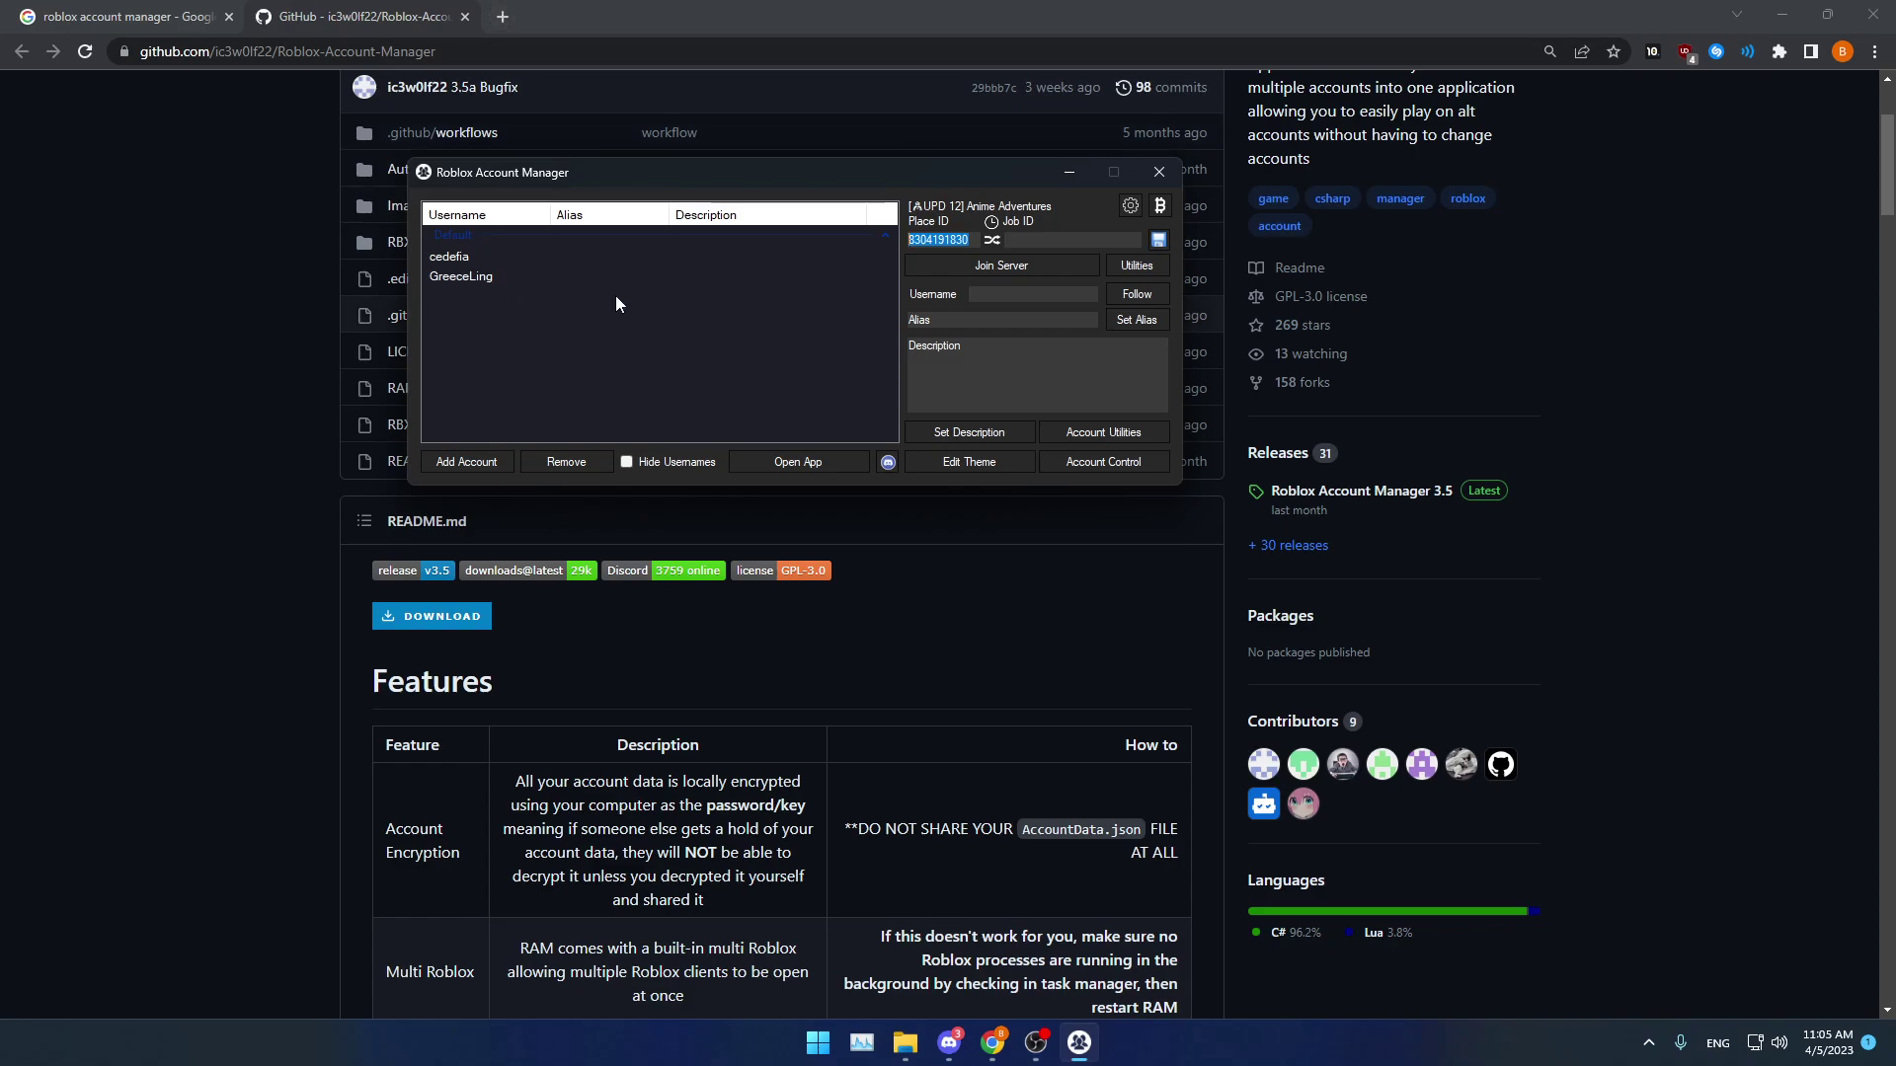
left_click(970, 355)
left_click(994, 220)
left_click(481, 464)
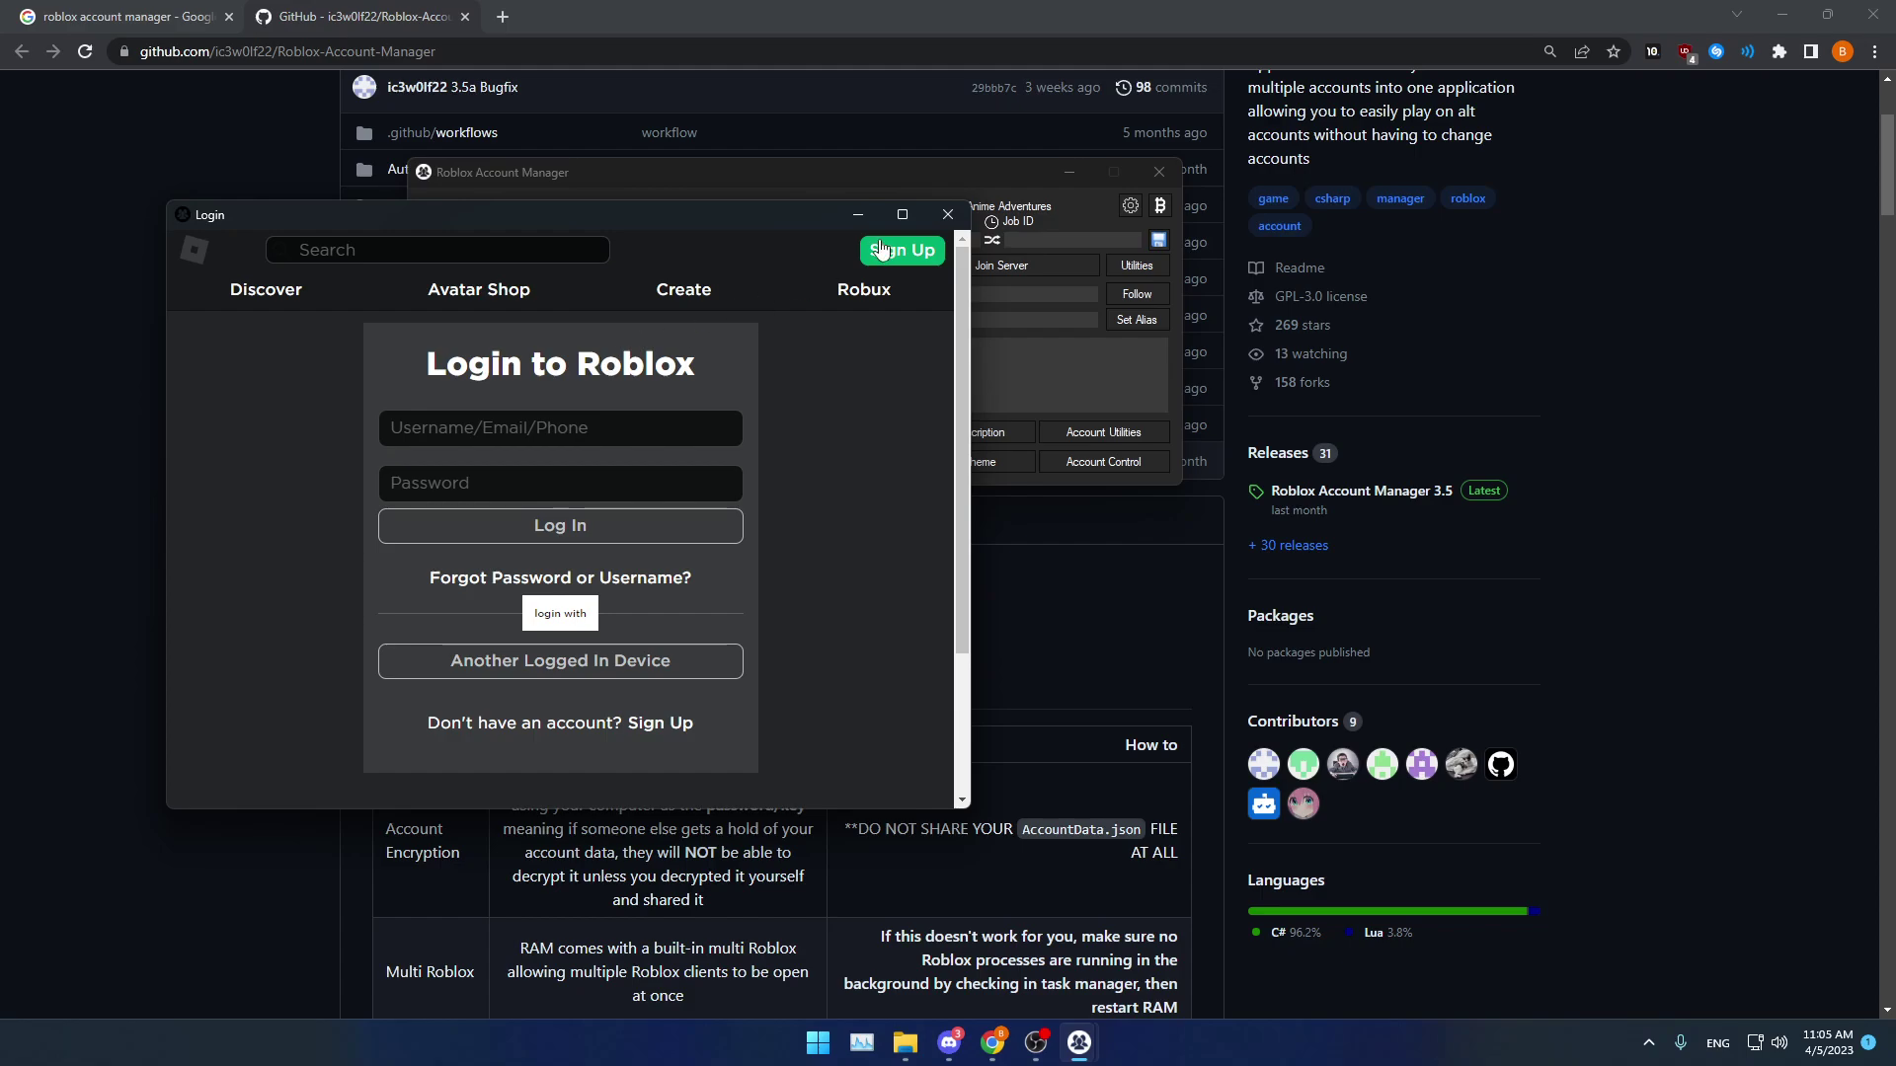
left_click(948, 215)
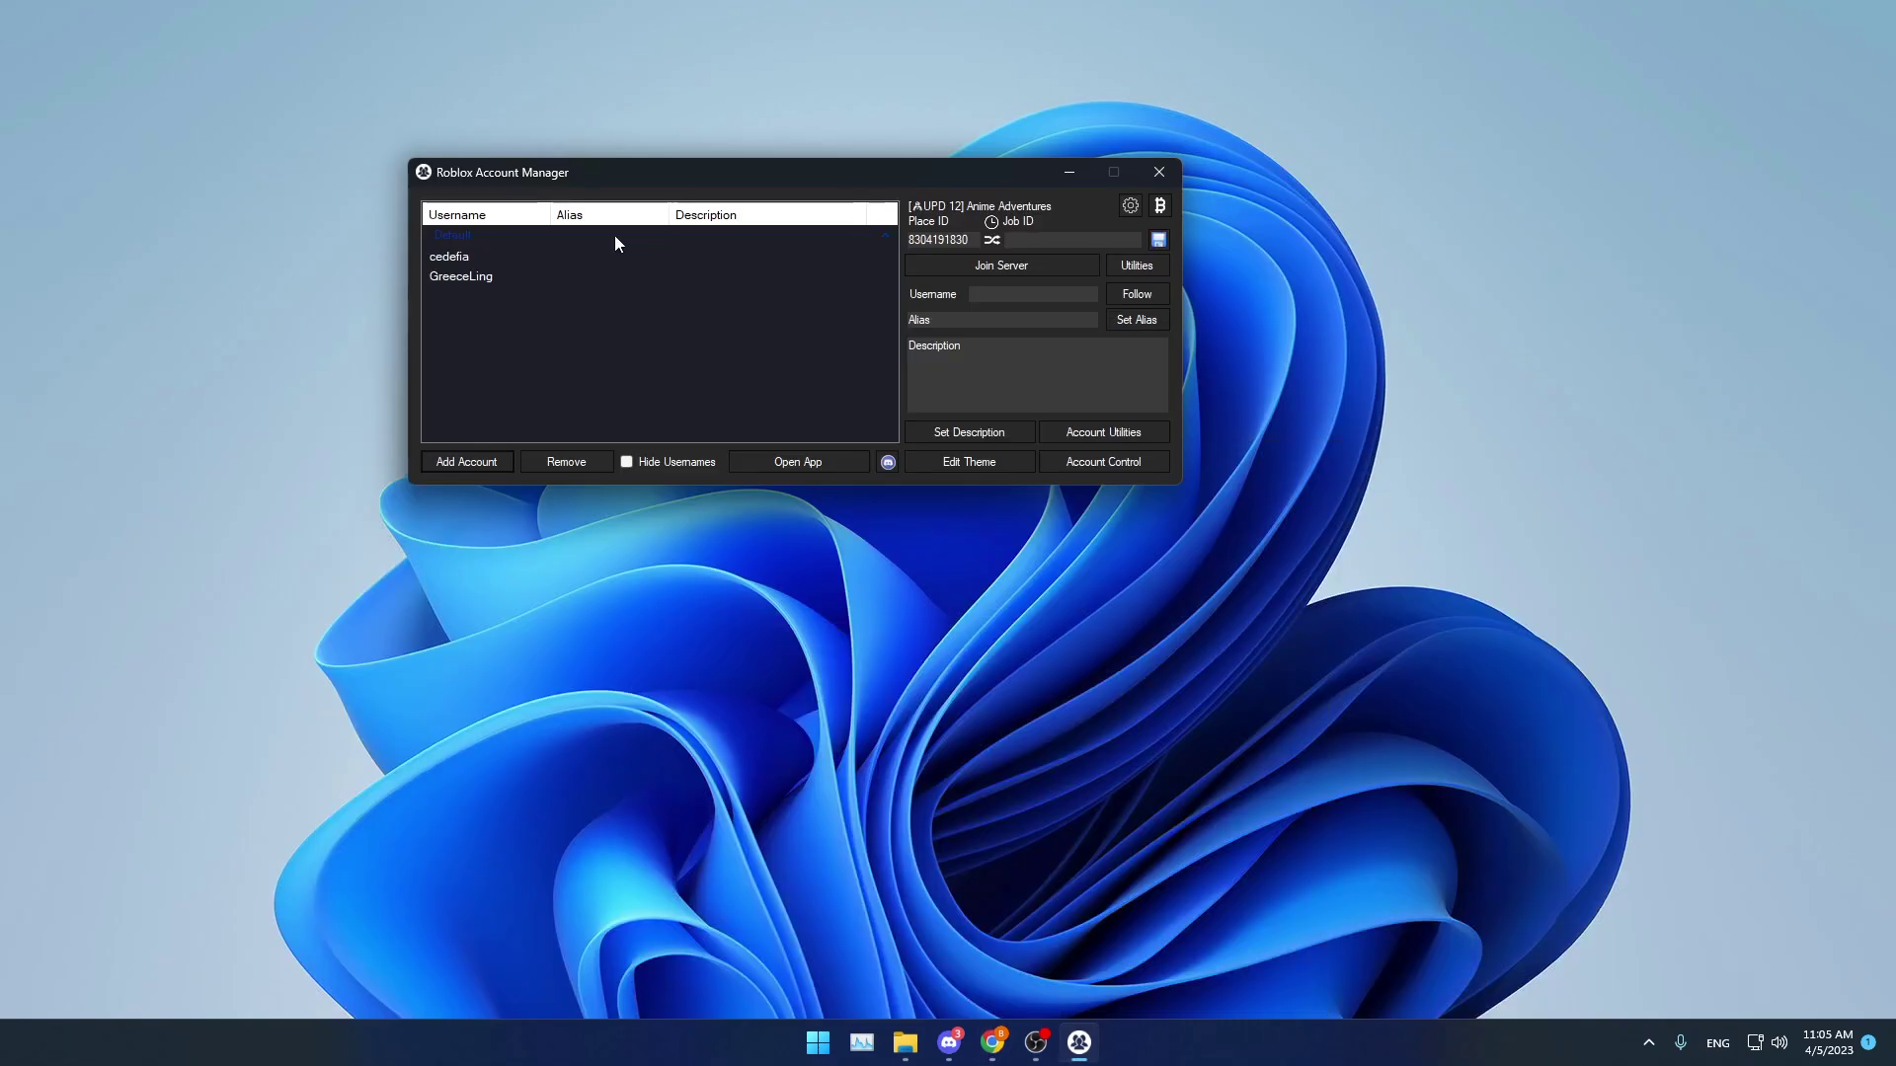
Join Anime Adventures with the first account, snapping its Roblox window to the right half
left_click(680, 259)
left_click(1024, 262)
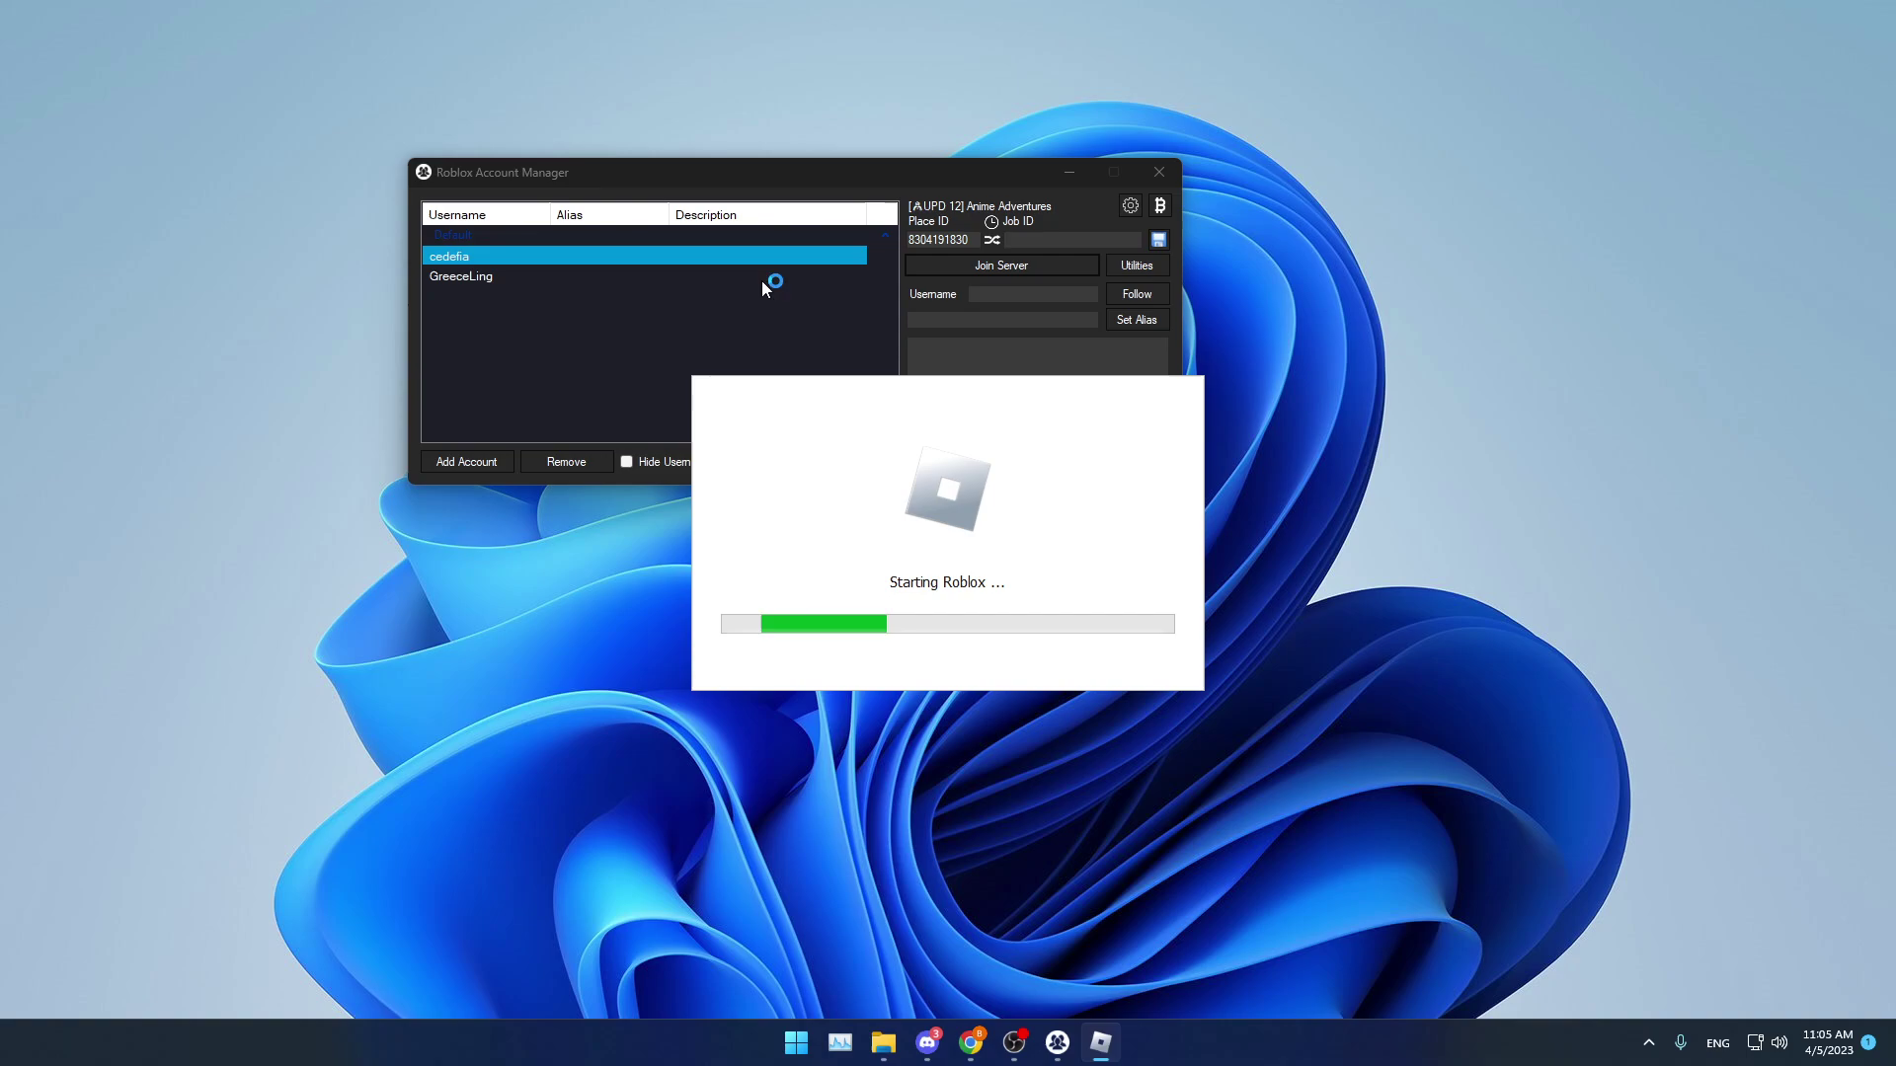
left_click(577, 287)
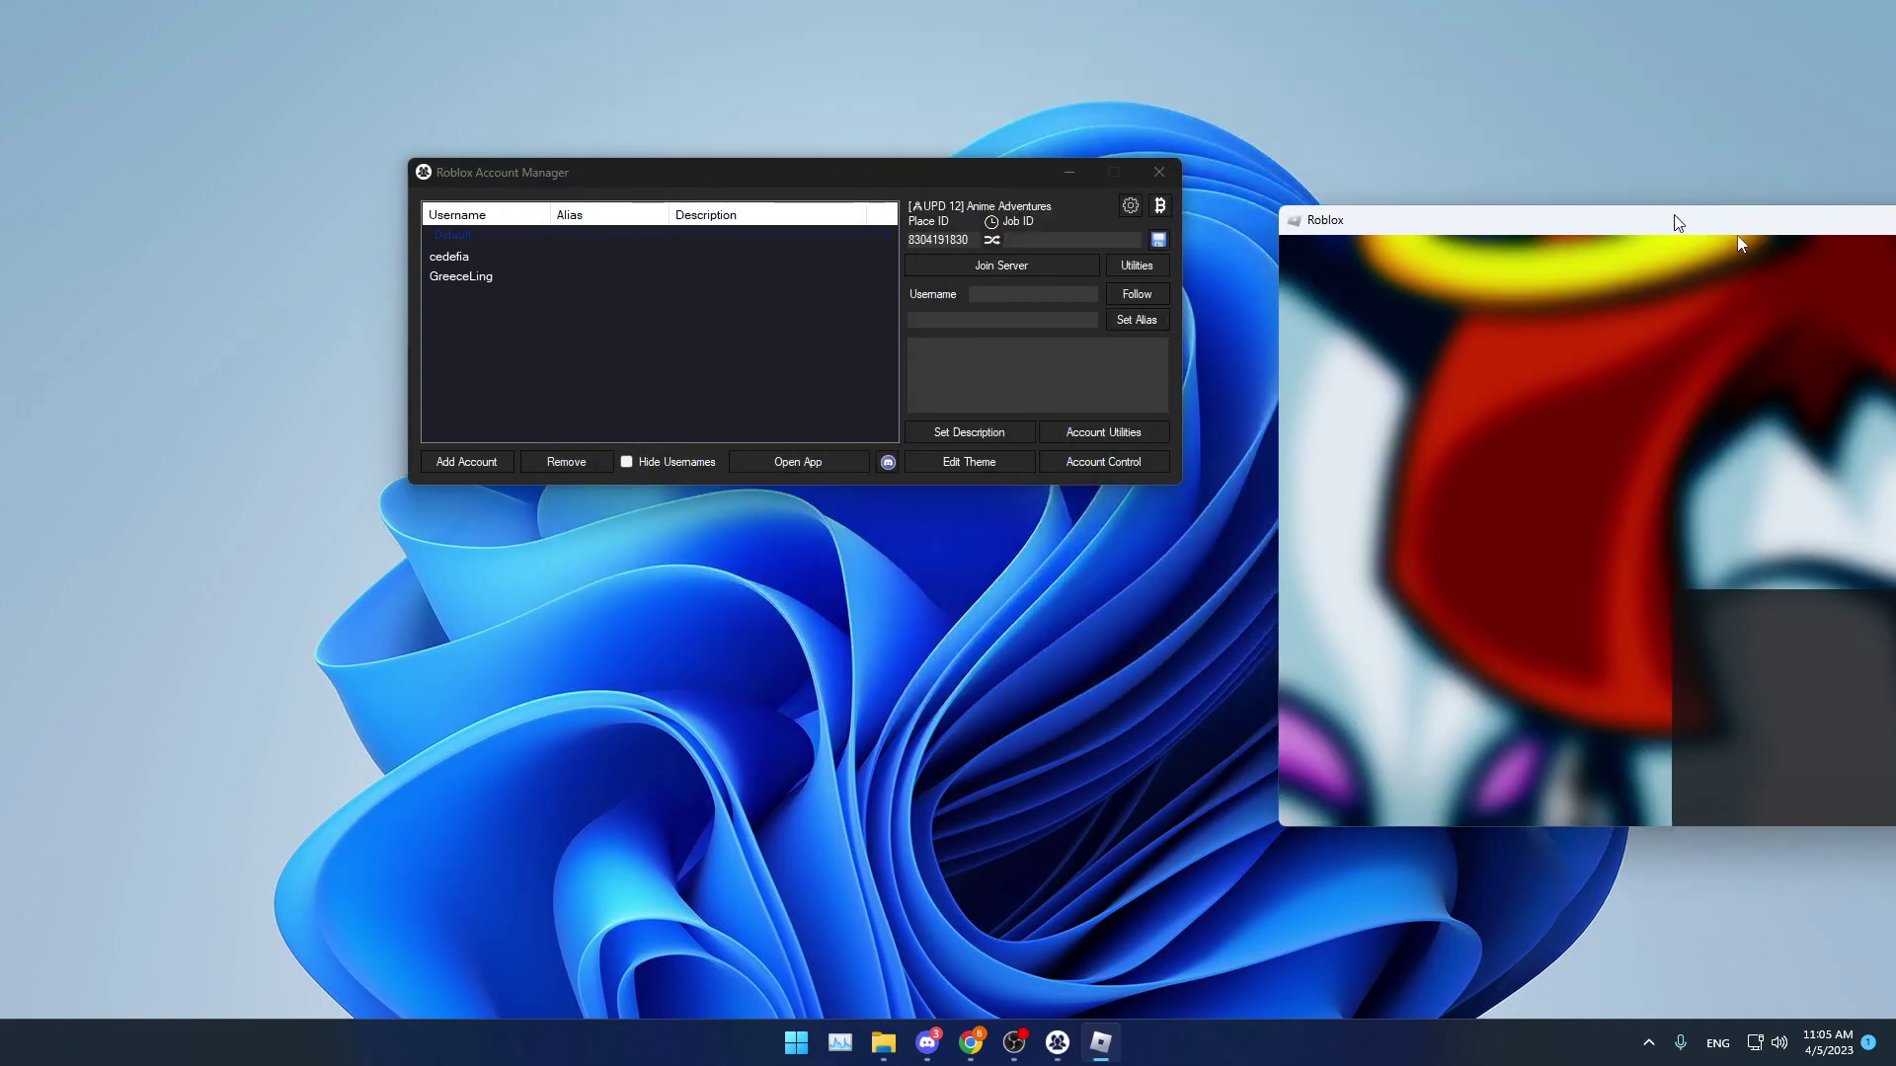
left_click_drag(918, 15, 1894, 223)
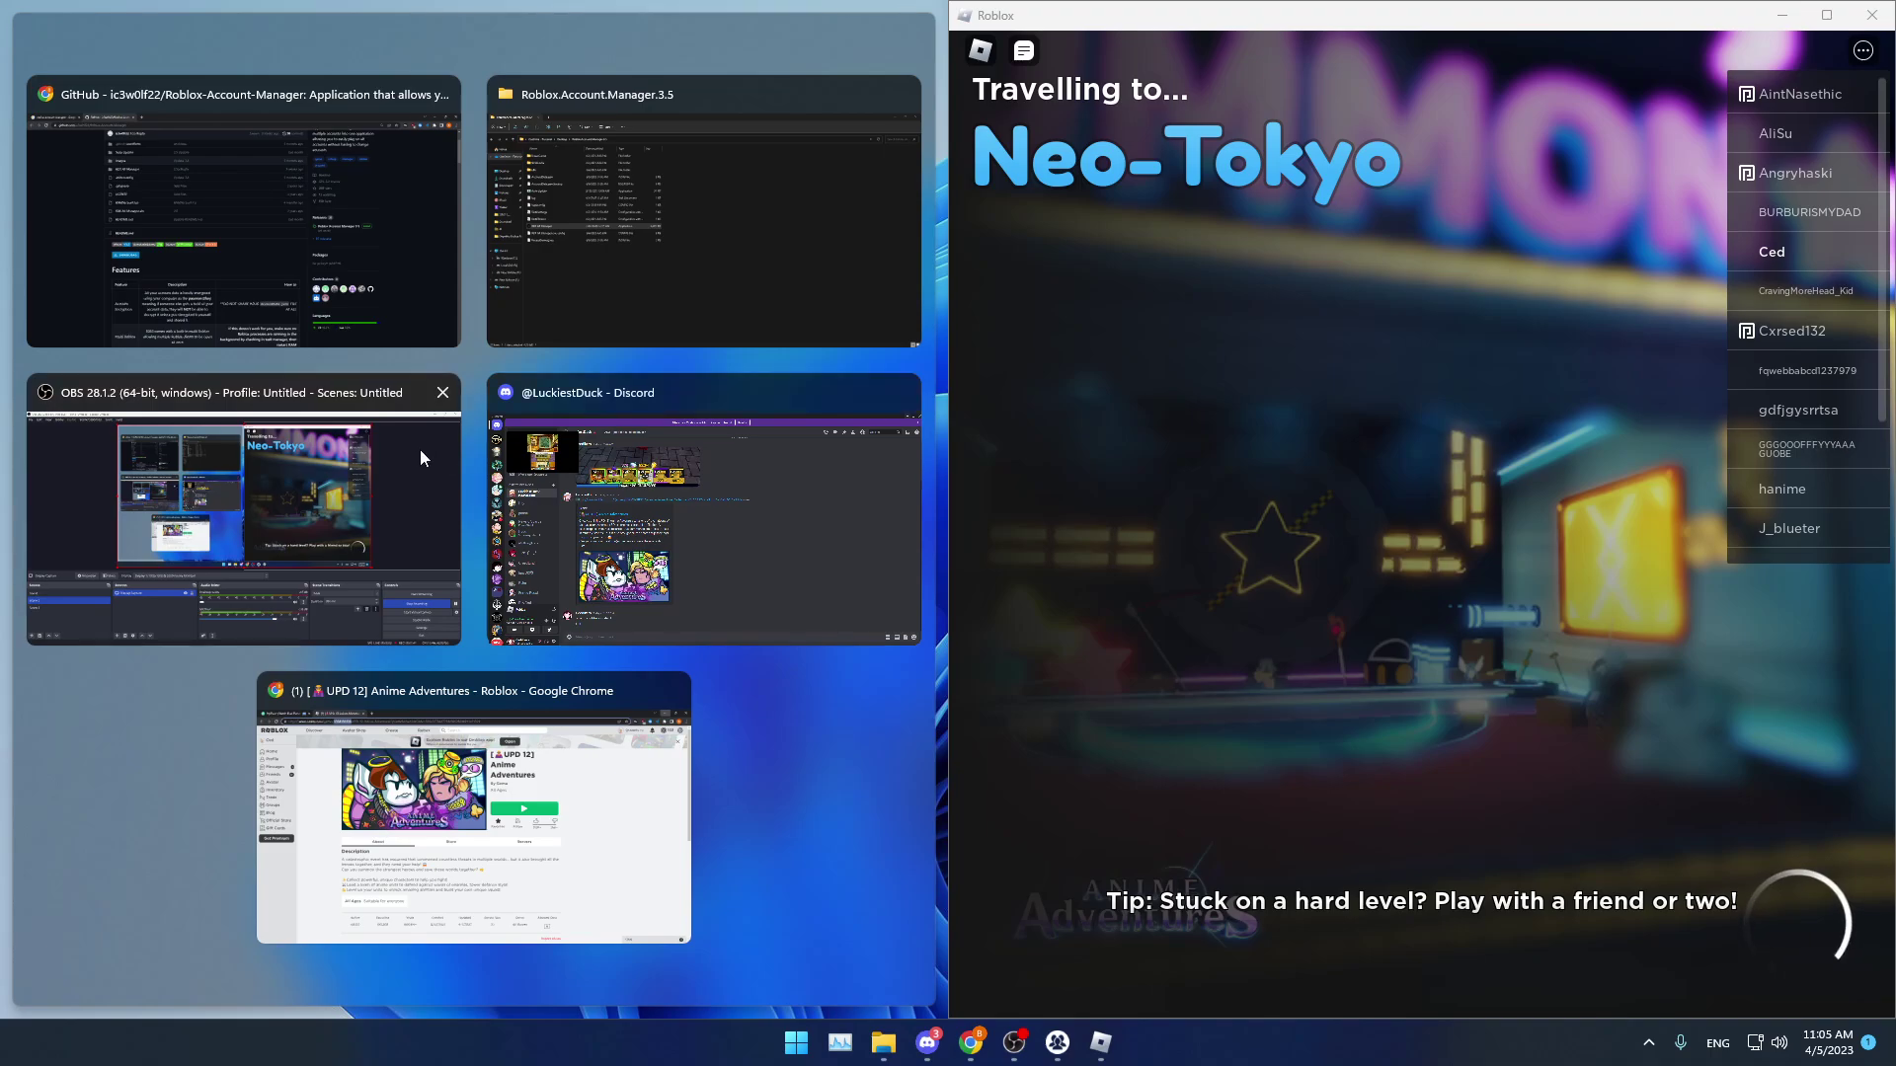
left_click(722, 780)
left_click_drag(735, 178, 601, 172)
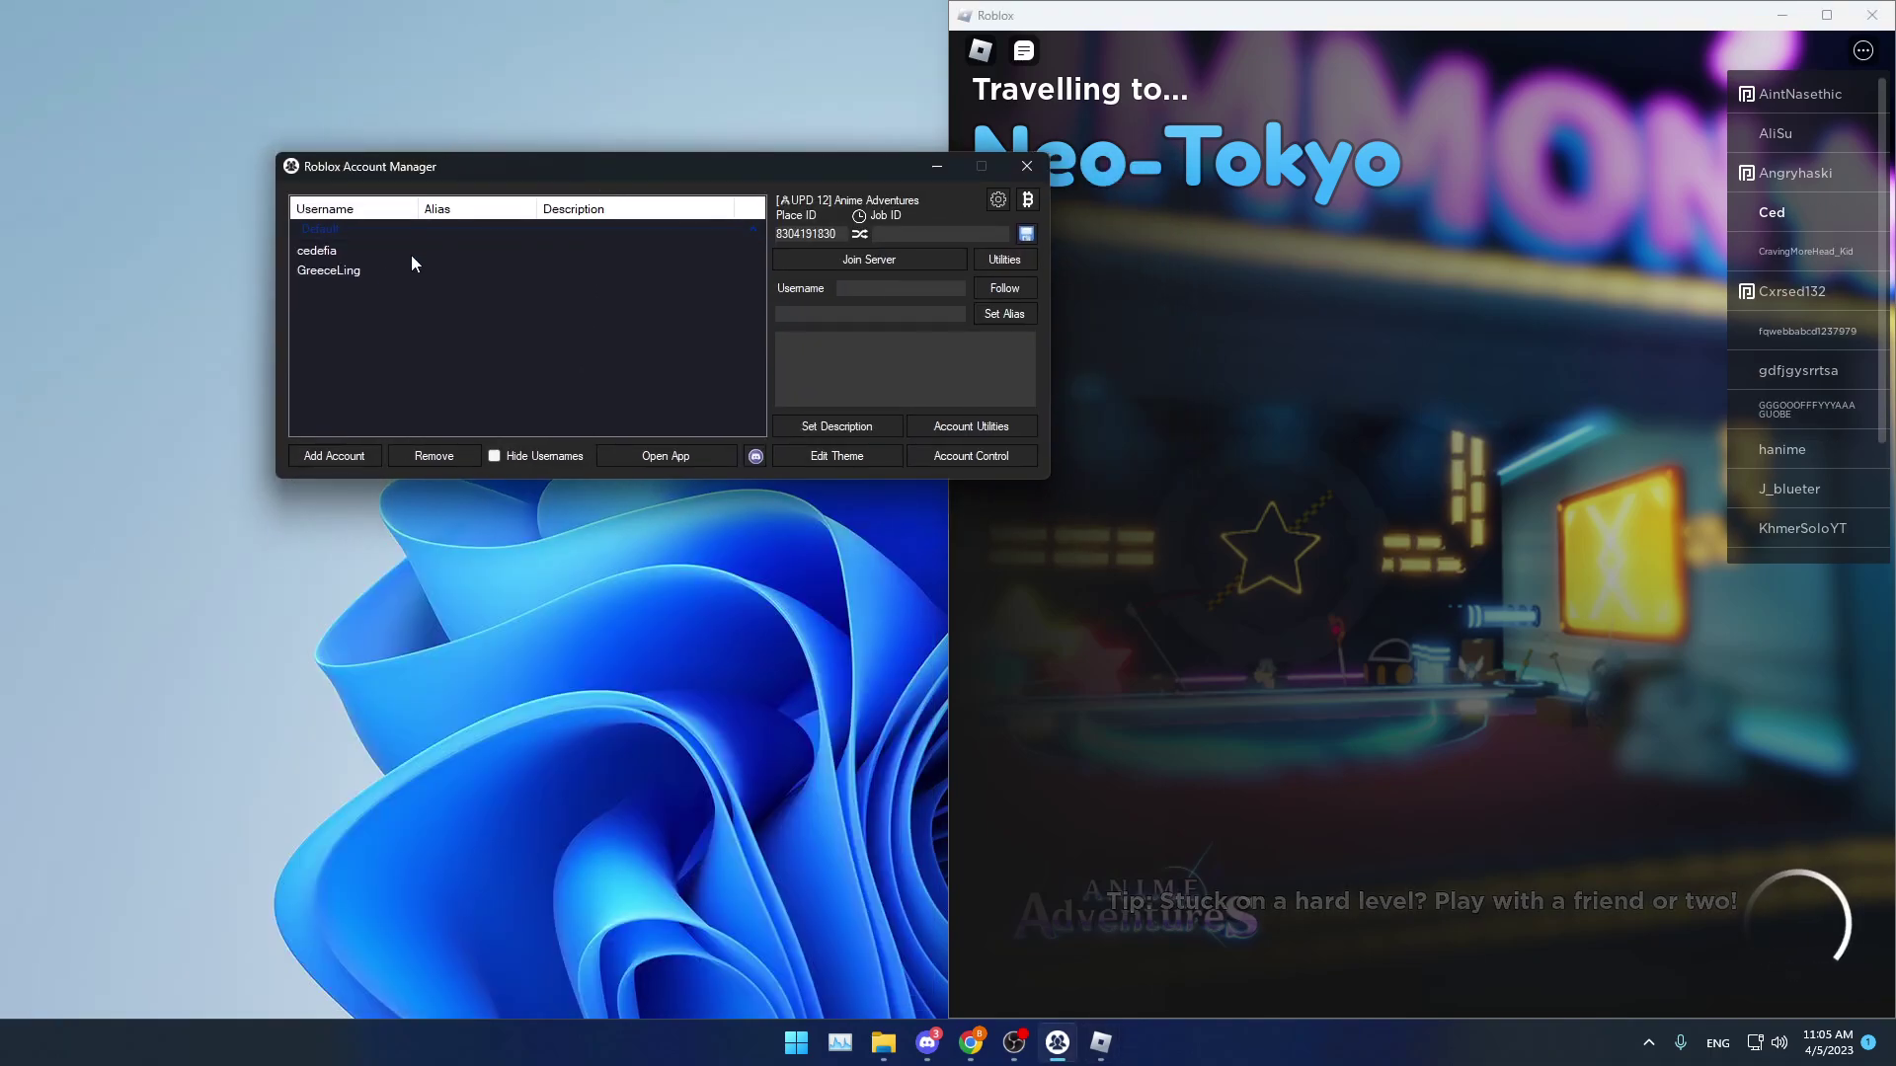
Join the same server with the second account, snapping its window to the left half
left_click(355, 270)
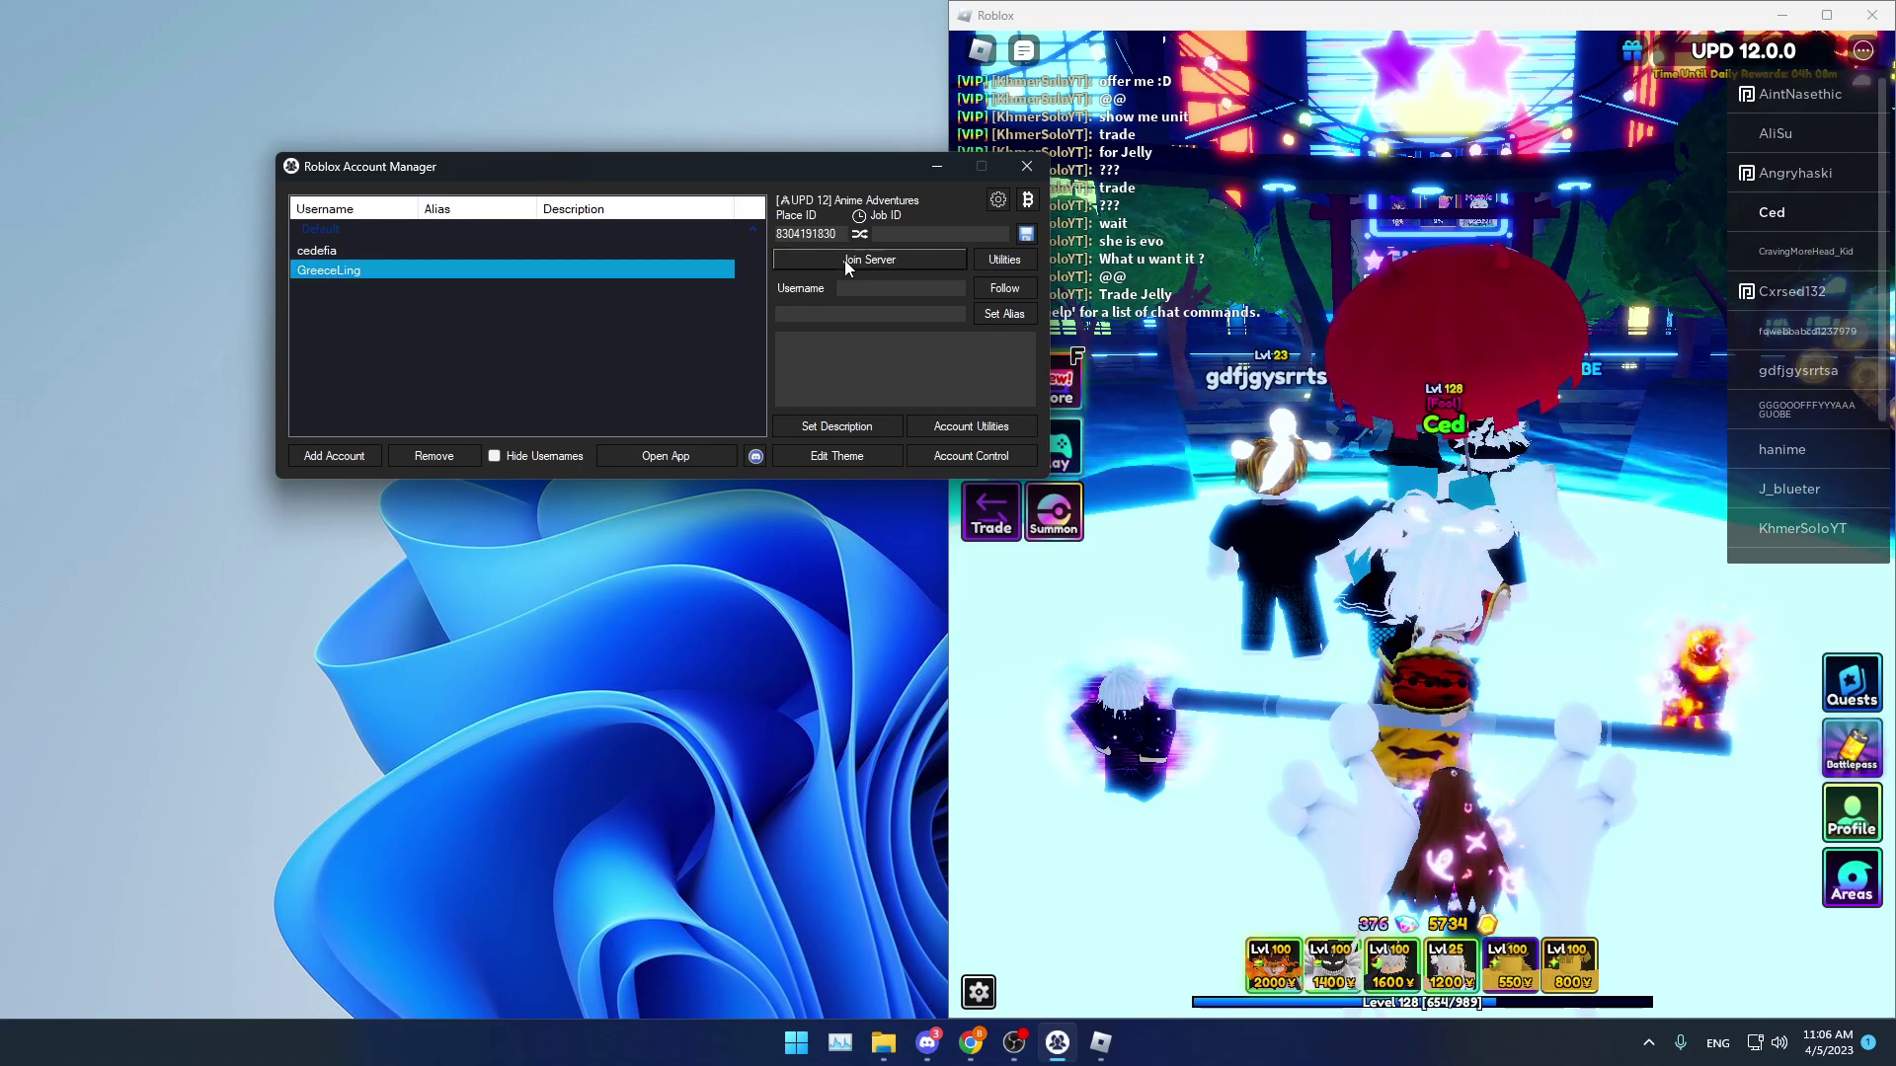
left_click(846, 261)
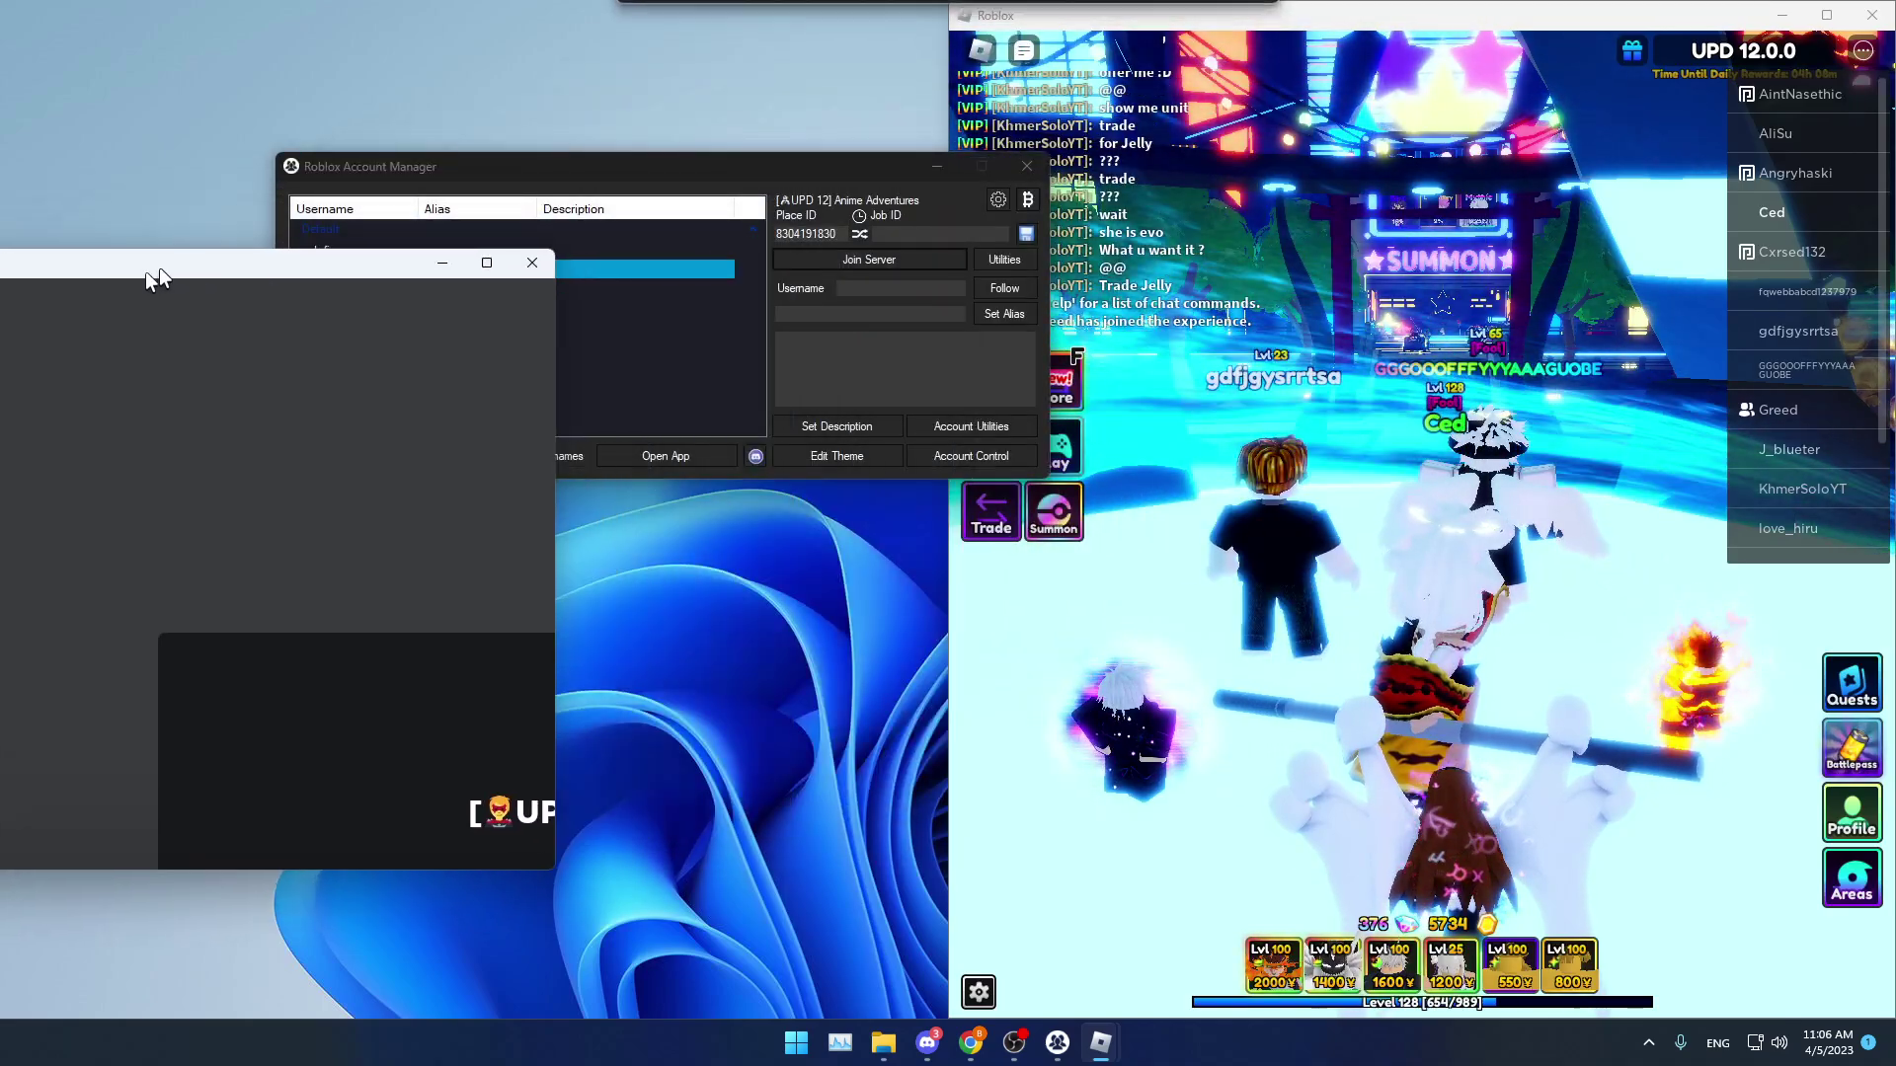
left_click_drag(1010, 73, 24, 298)
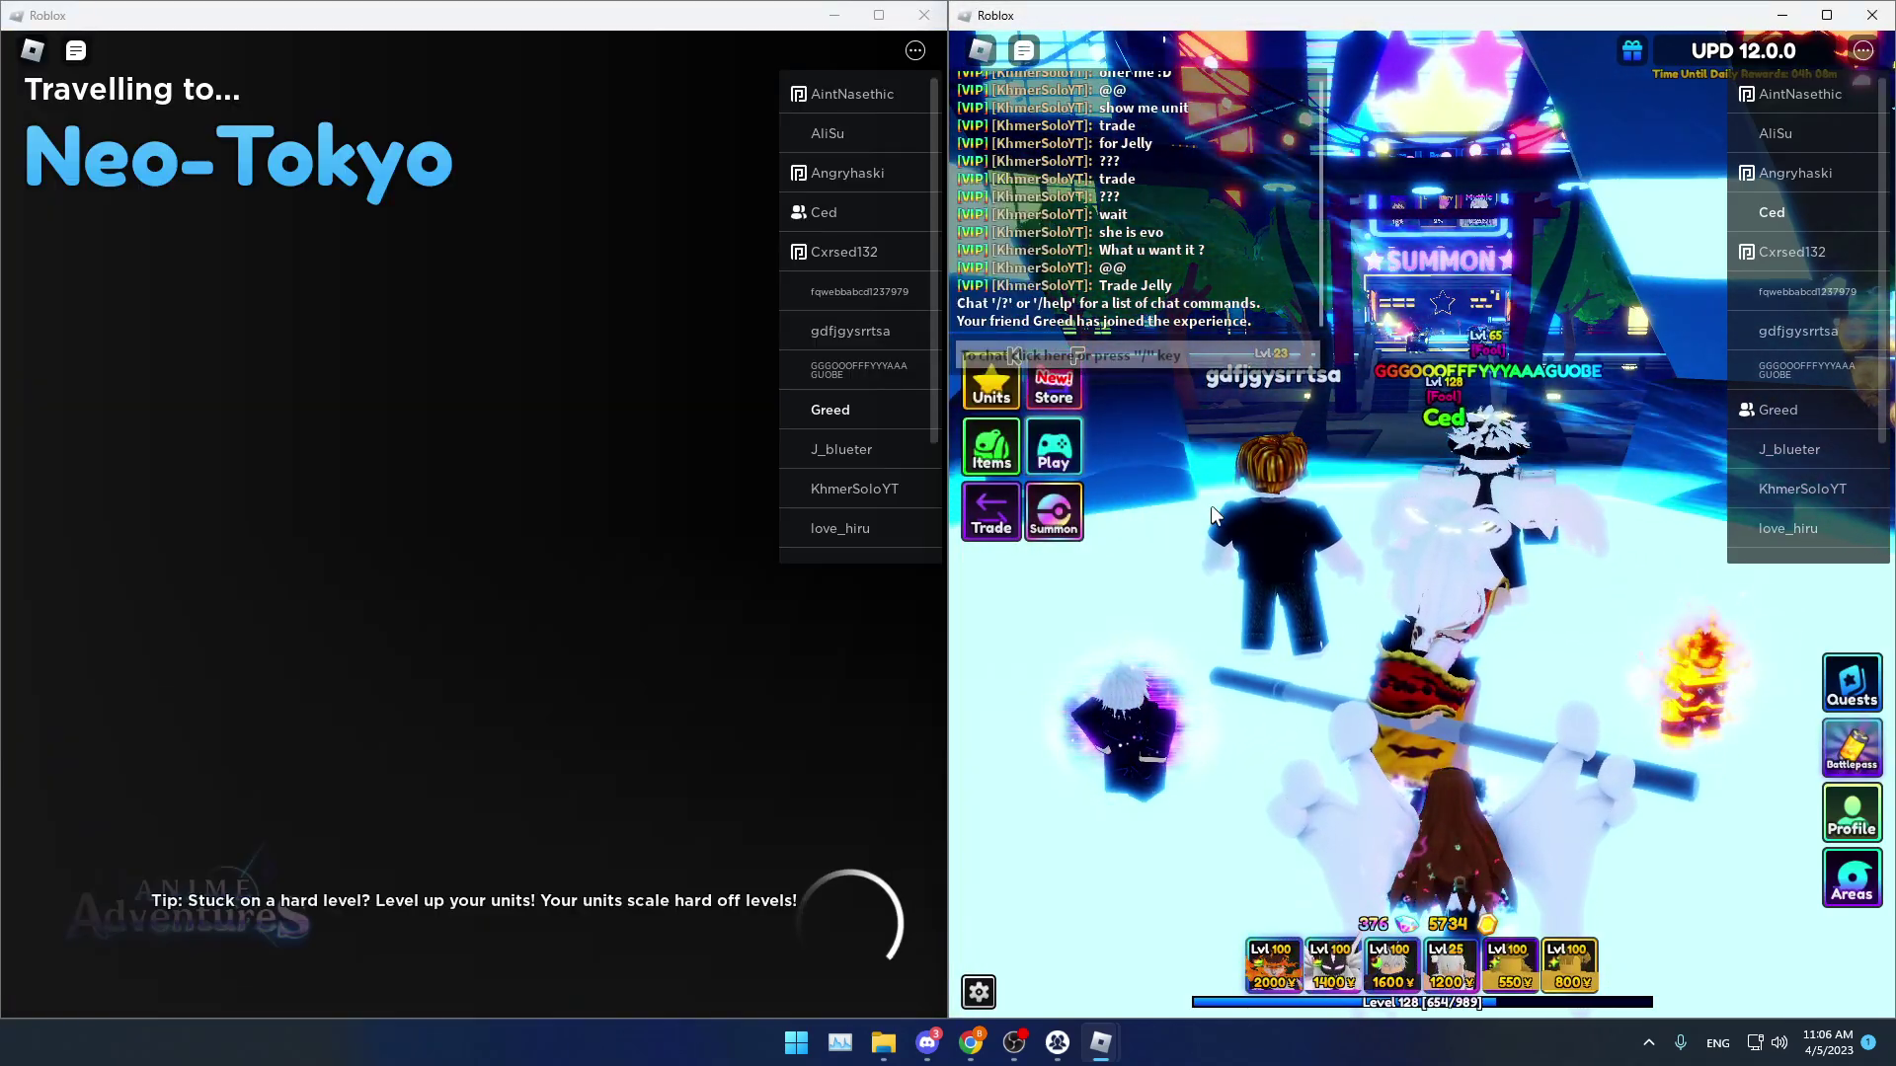
left_click(1211, 505)
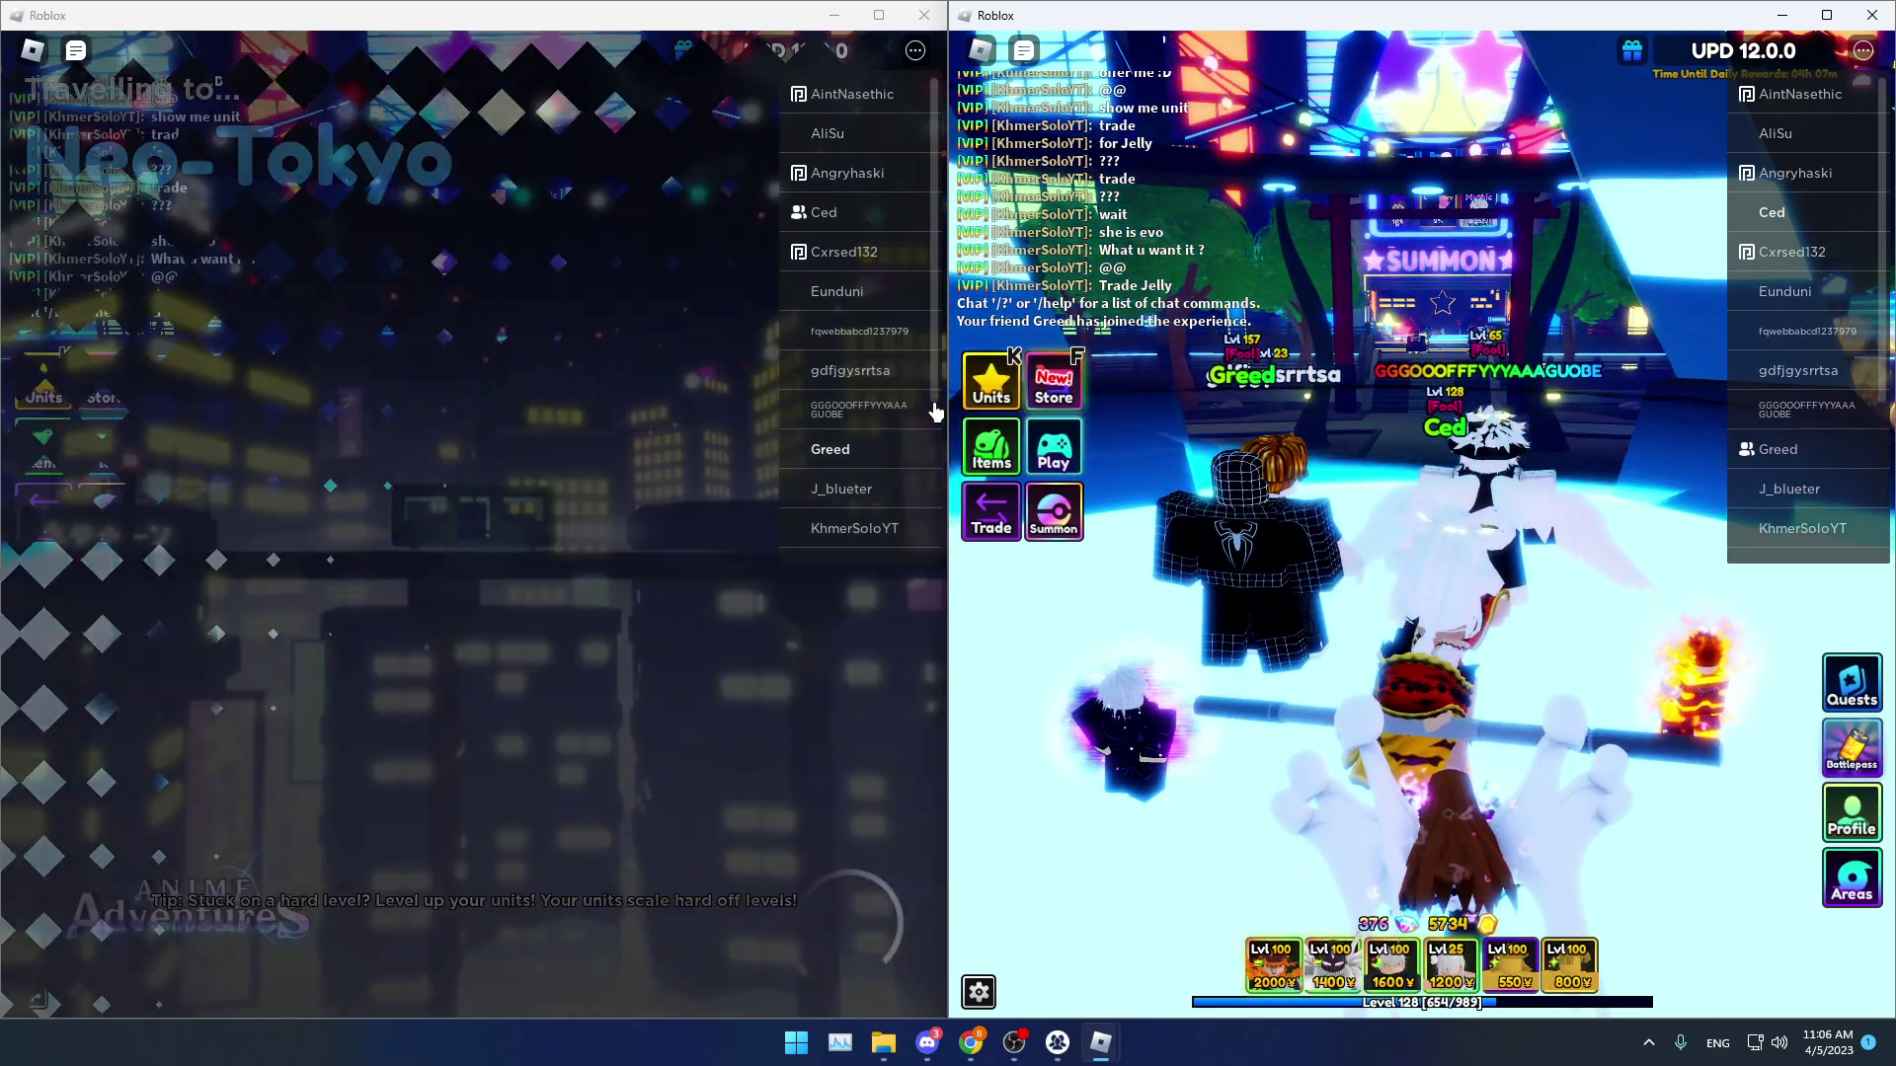
scroll(1379, 513, "down", 5)
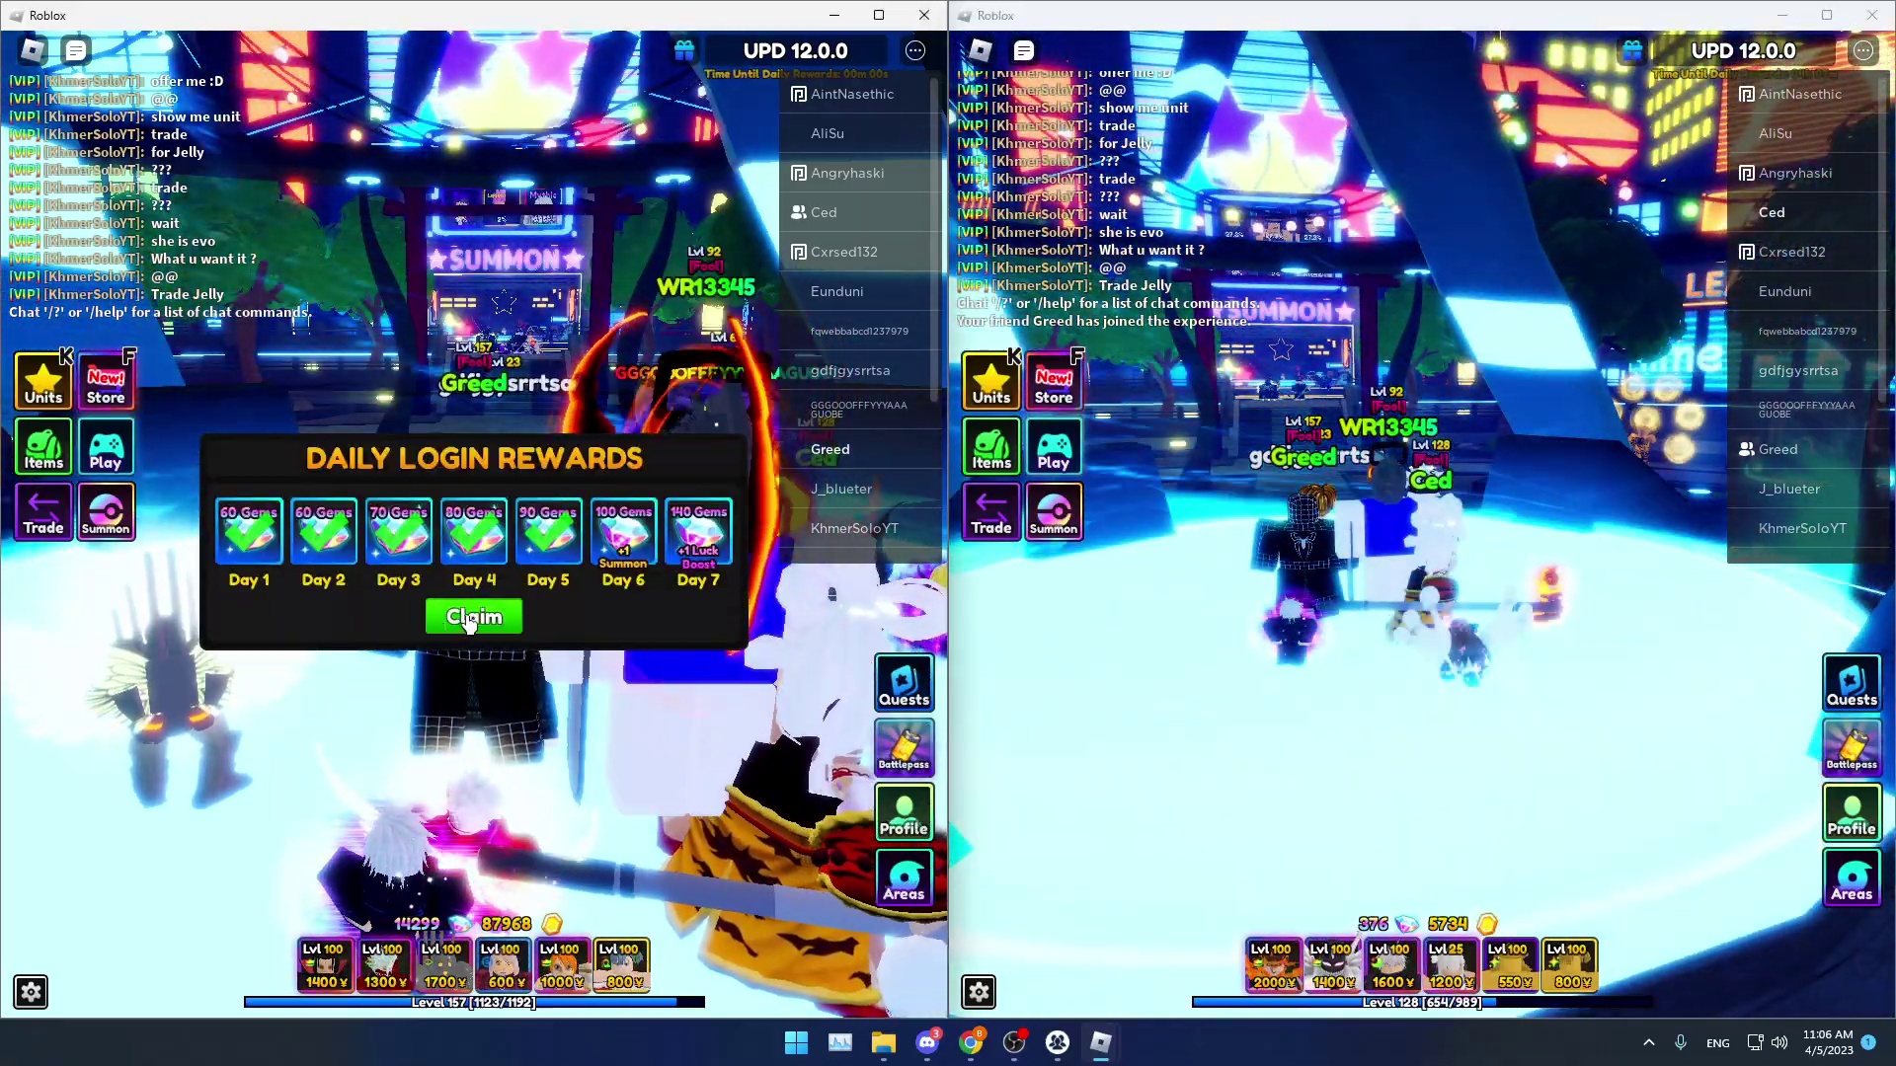
Claim the Daily Login Reward in the left window, then focus the right window
left_click(474, 619)
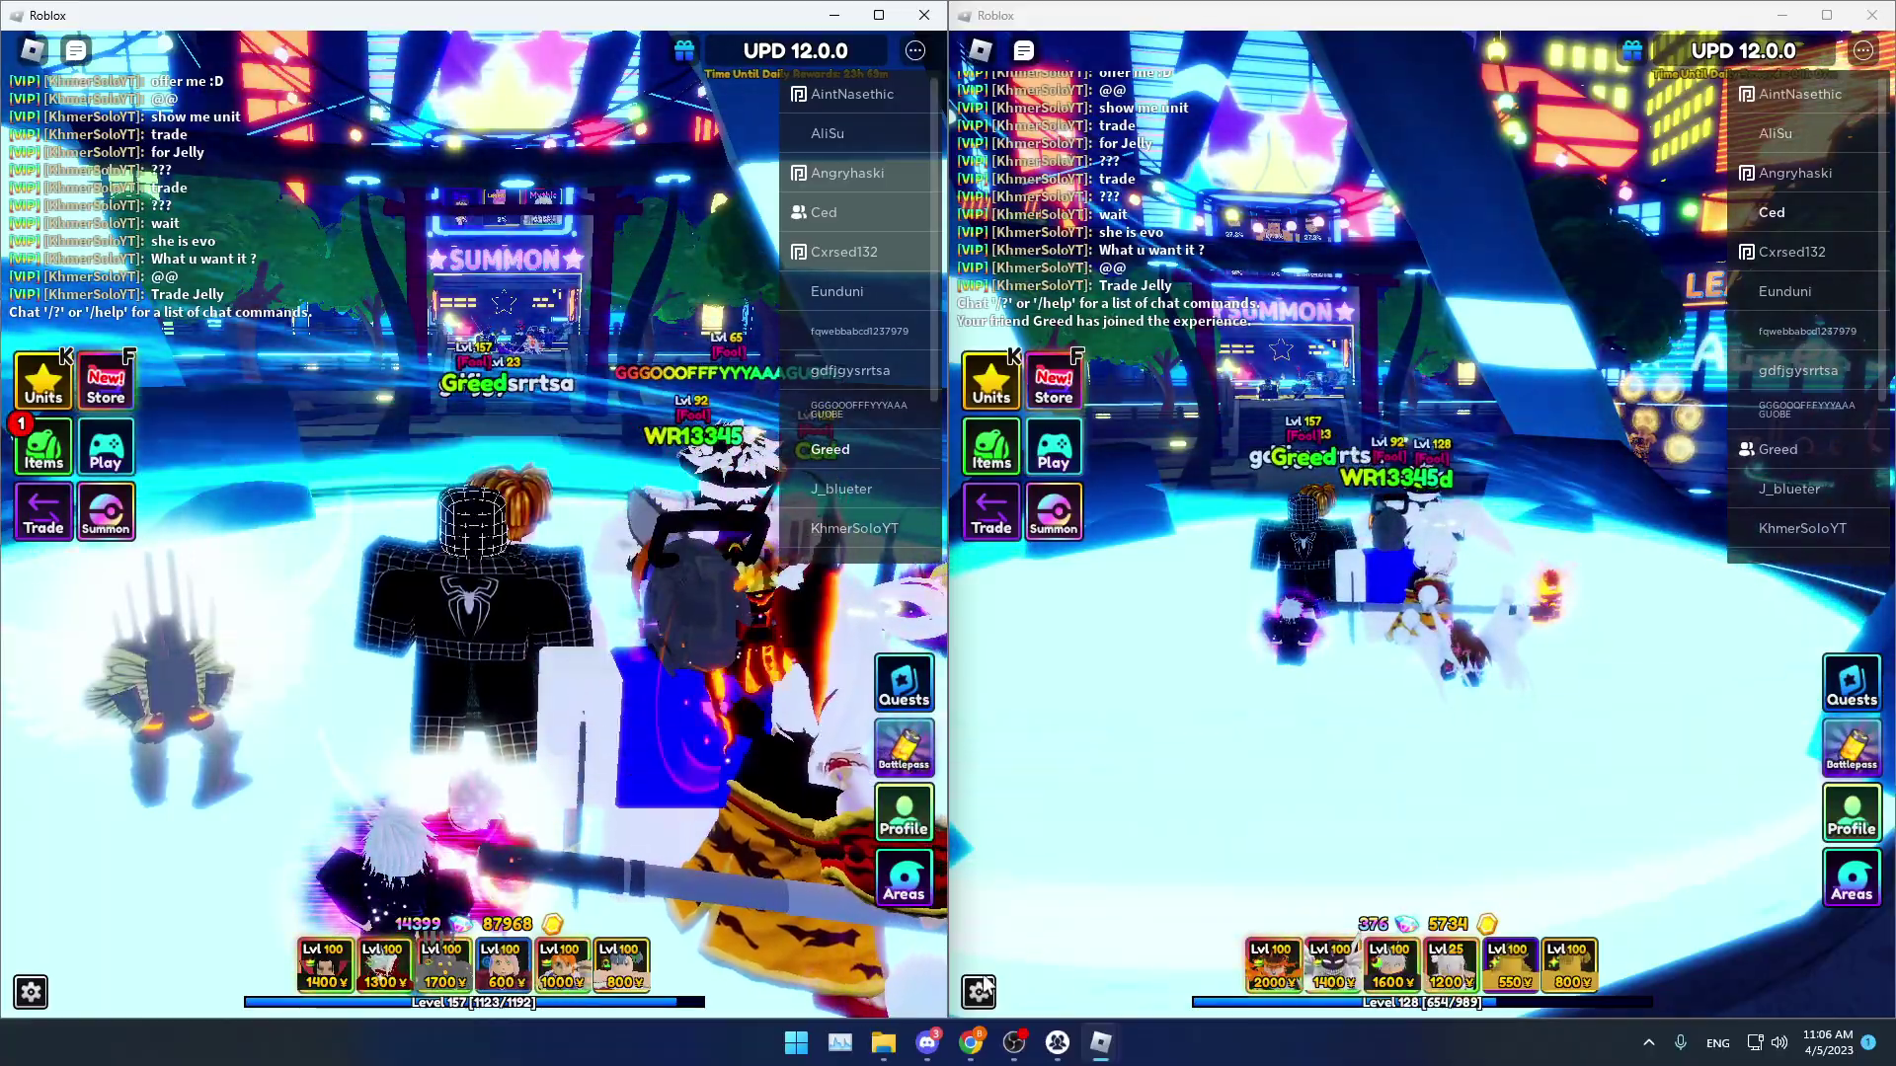
left_click(1370, 488)
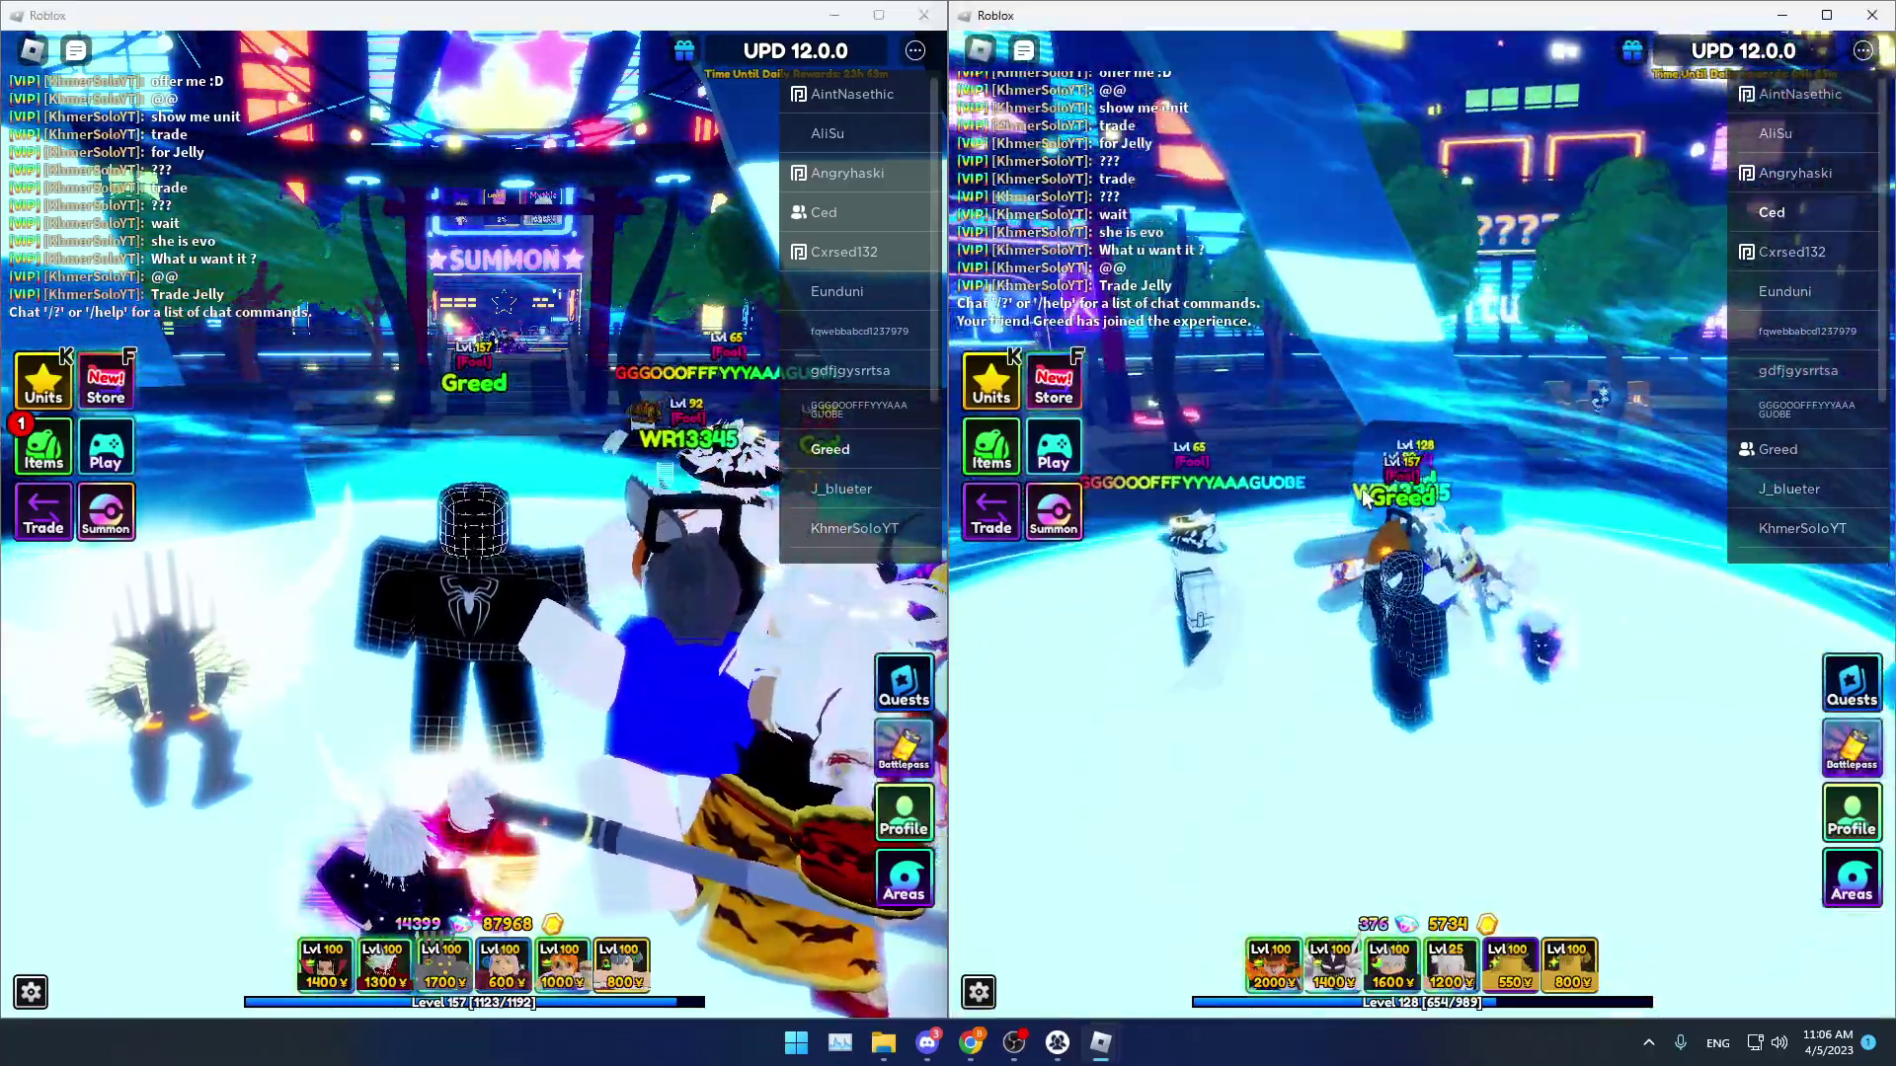